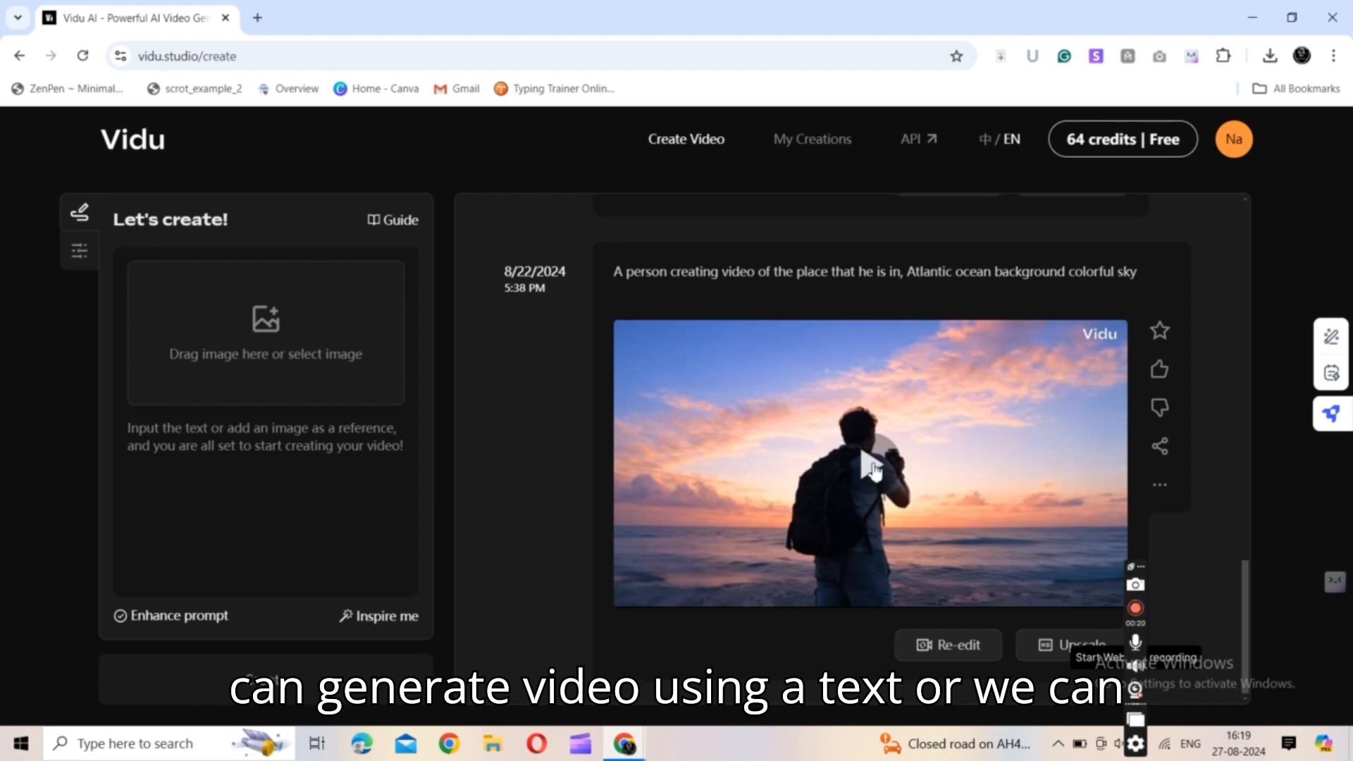
scroll(874, 470, up, 10)
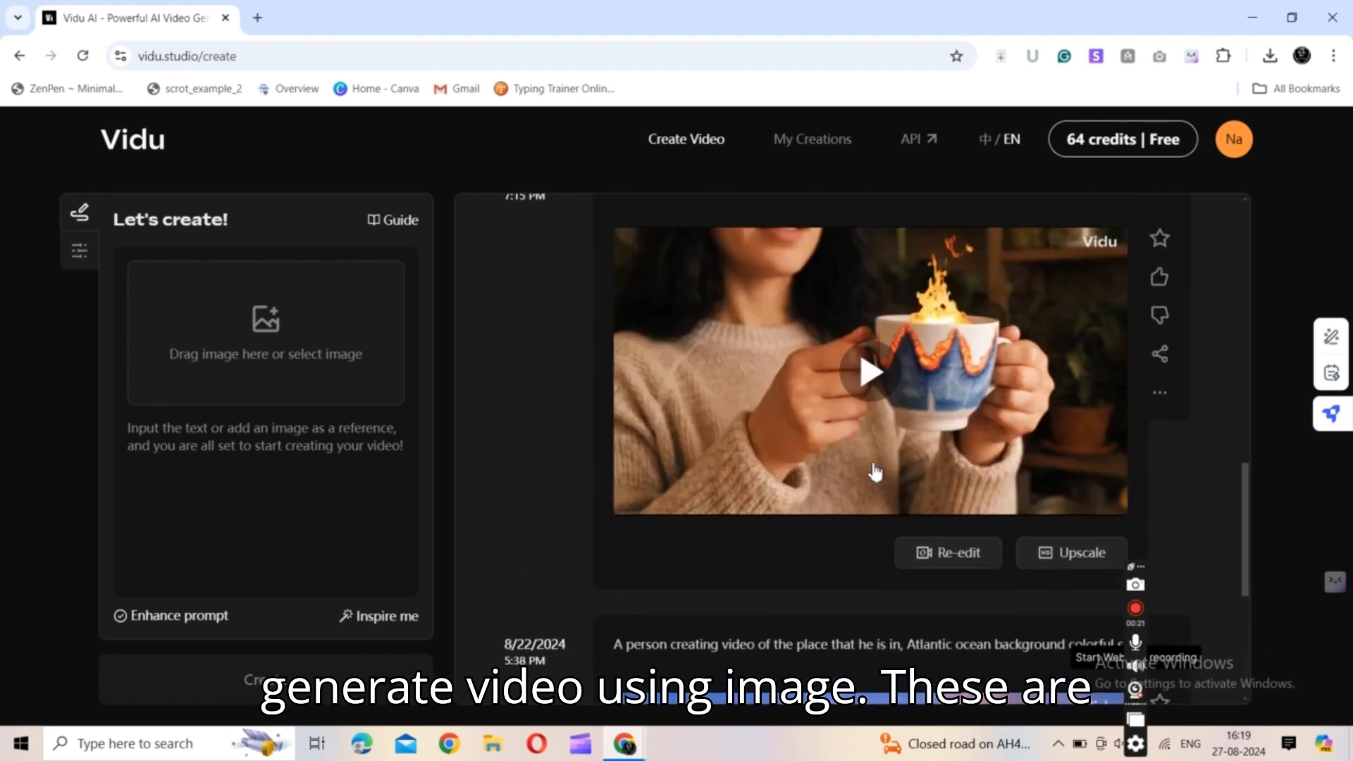
scroll(874, 470, up, 10)
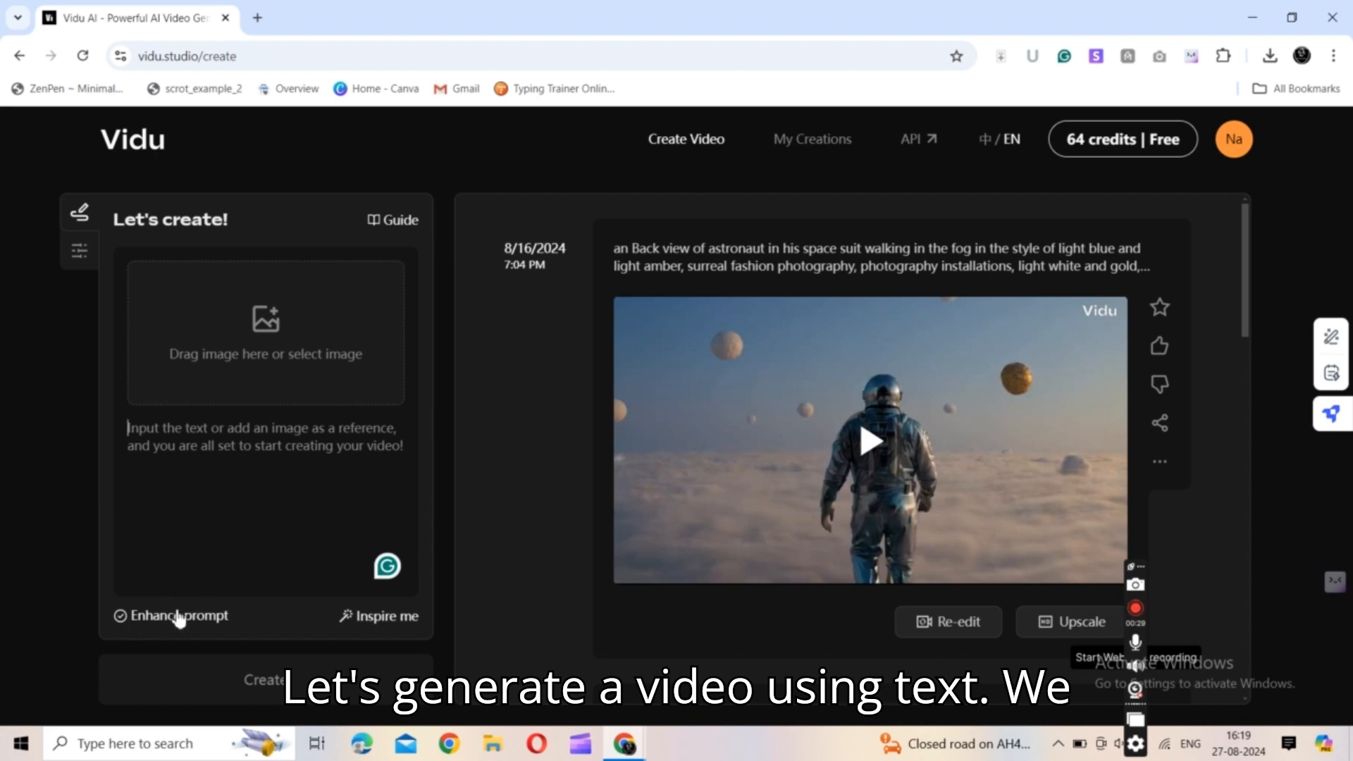
click(363, 620)
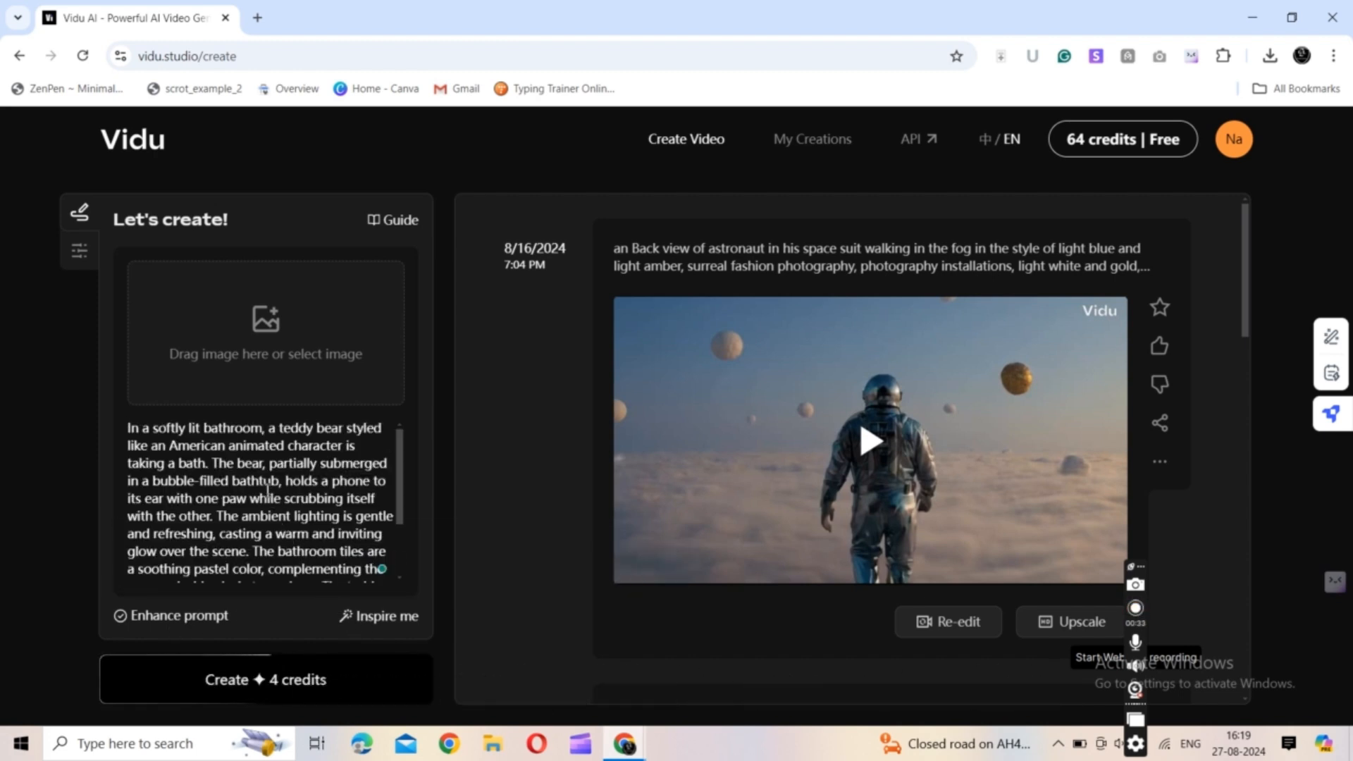
scroll(272, 500, down, 2)
scroll(268, 489, down, 1)
key(ctrl+a)
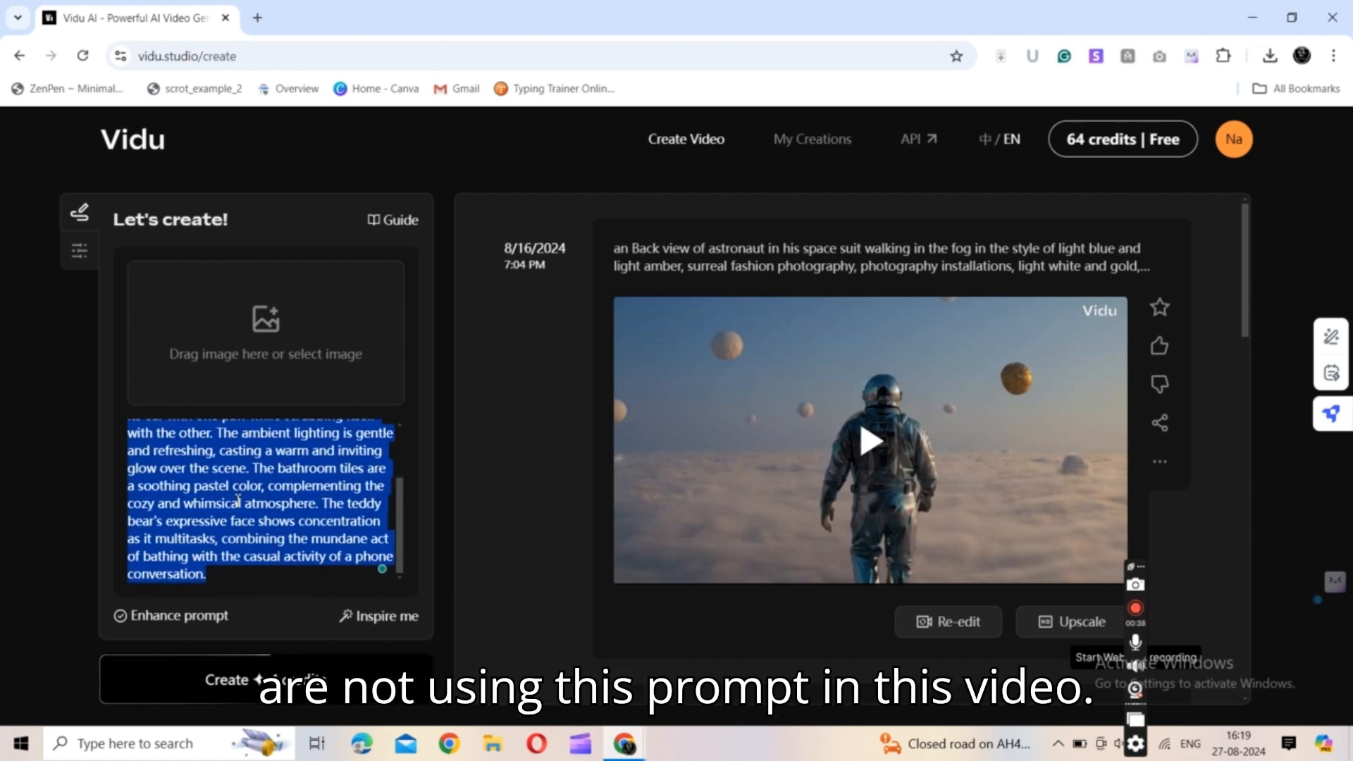
key(BackSpace)
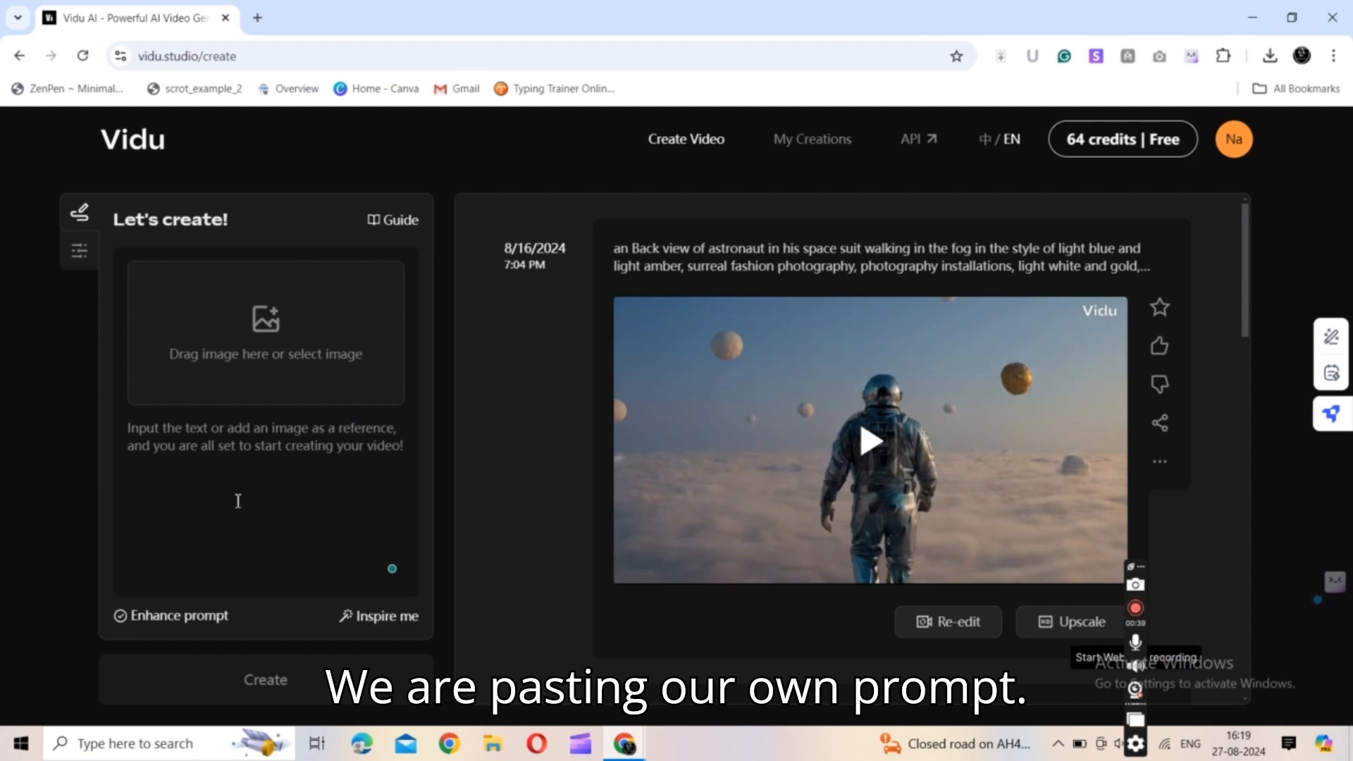
- Generate "extreme close-up with a shallow depth of field of a puddle in a street. reflecting a busy futuristic Tokyo city with bright neon signs, night, lens flare"
text(extreme close-up with a shallow depth of field of a puddle in a street. reflecting a busy futuristic Tokyo city with bright neon signs, night, lens flare)
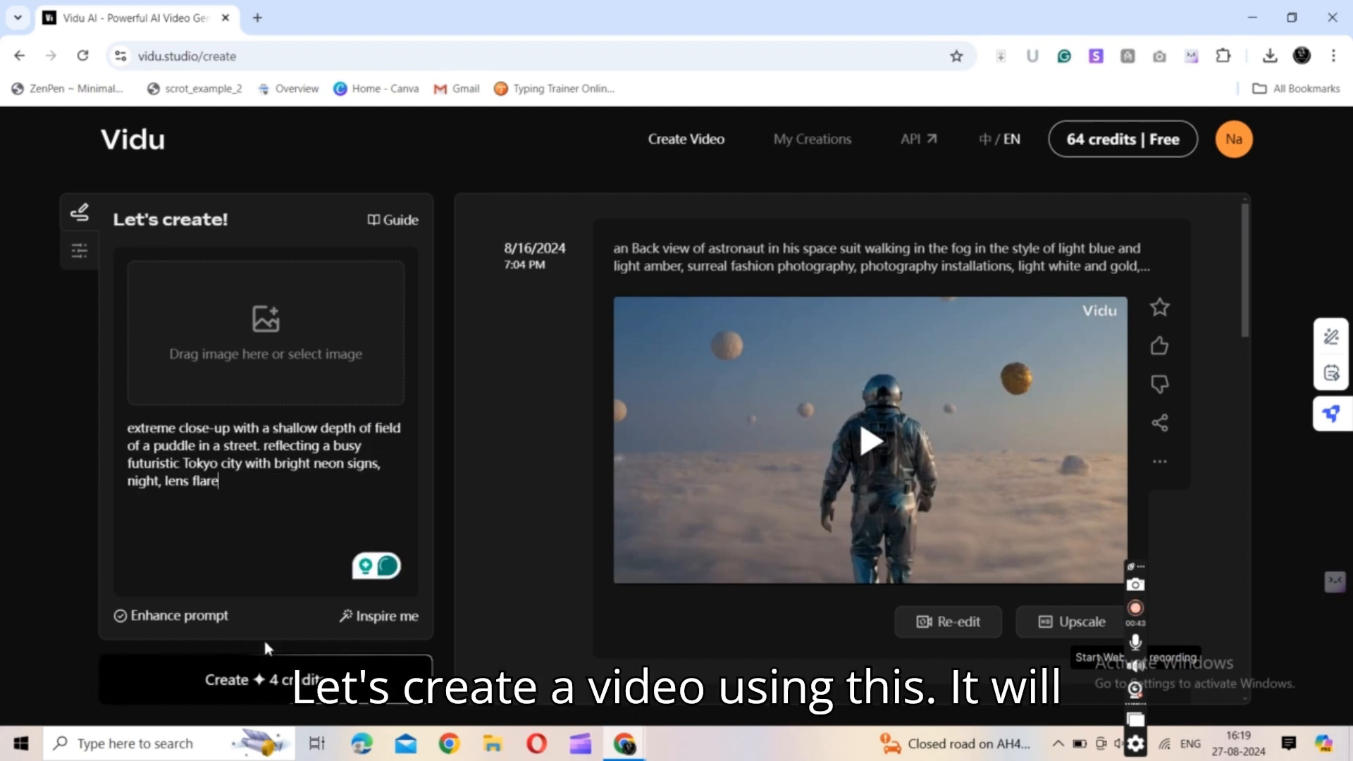
click(268, 670)
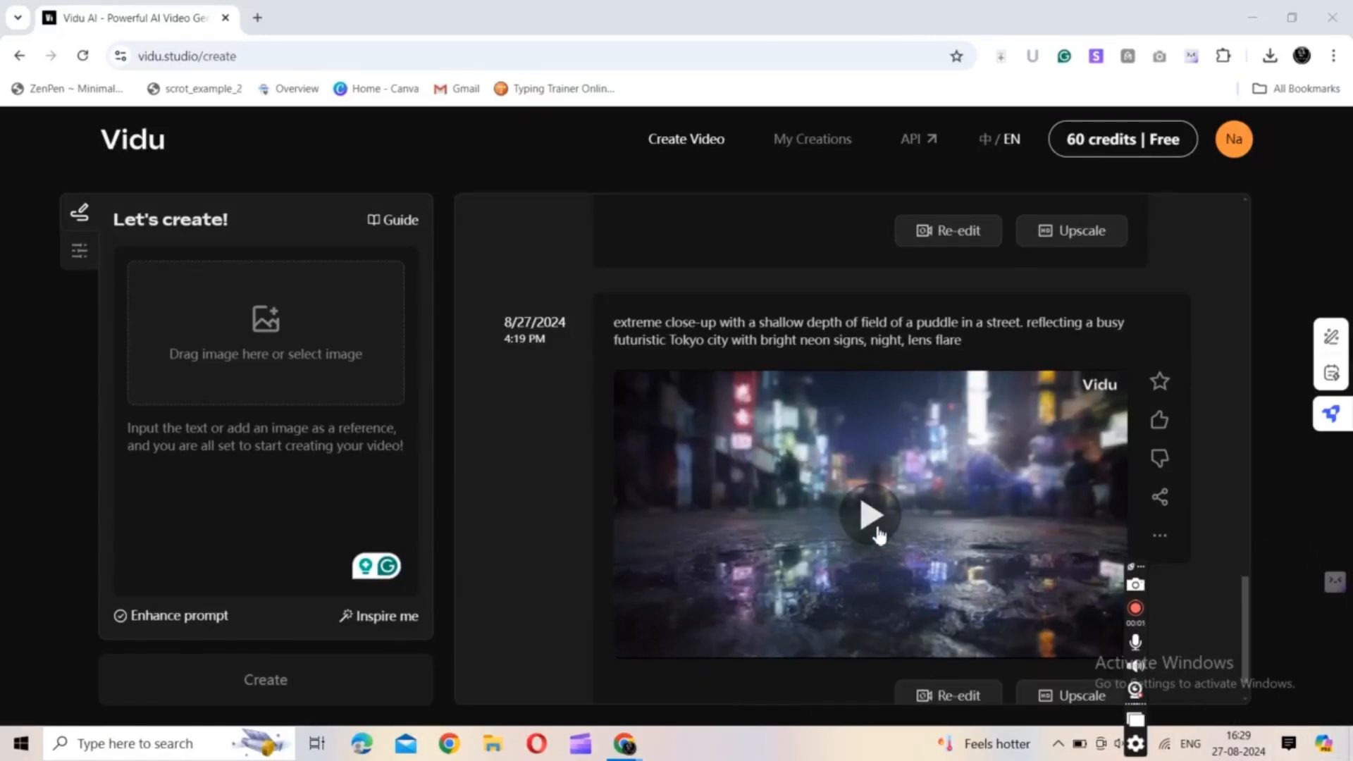
- Play the generated puddle video, replay it in full screen and return to the creation page
scroll(875, 536, down, 1)
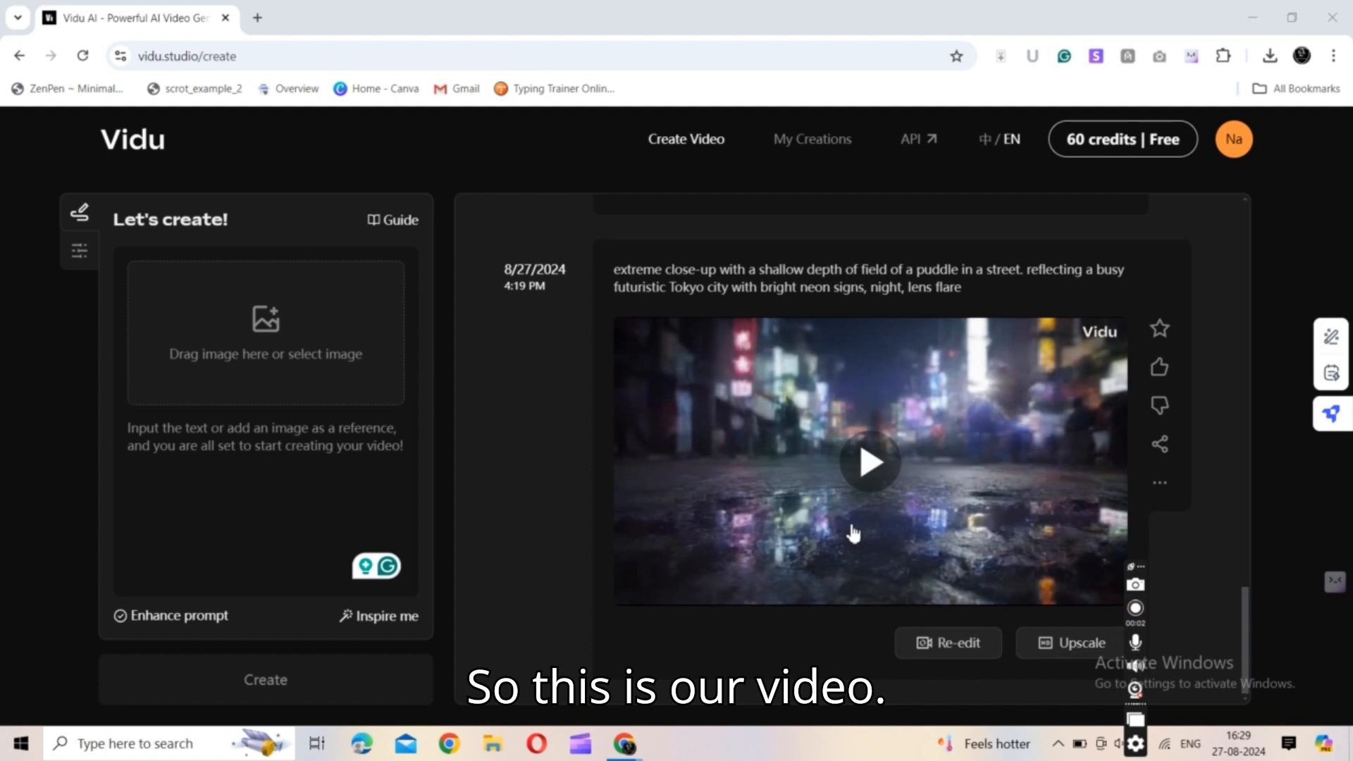
click(873, 463)
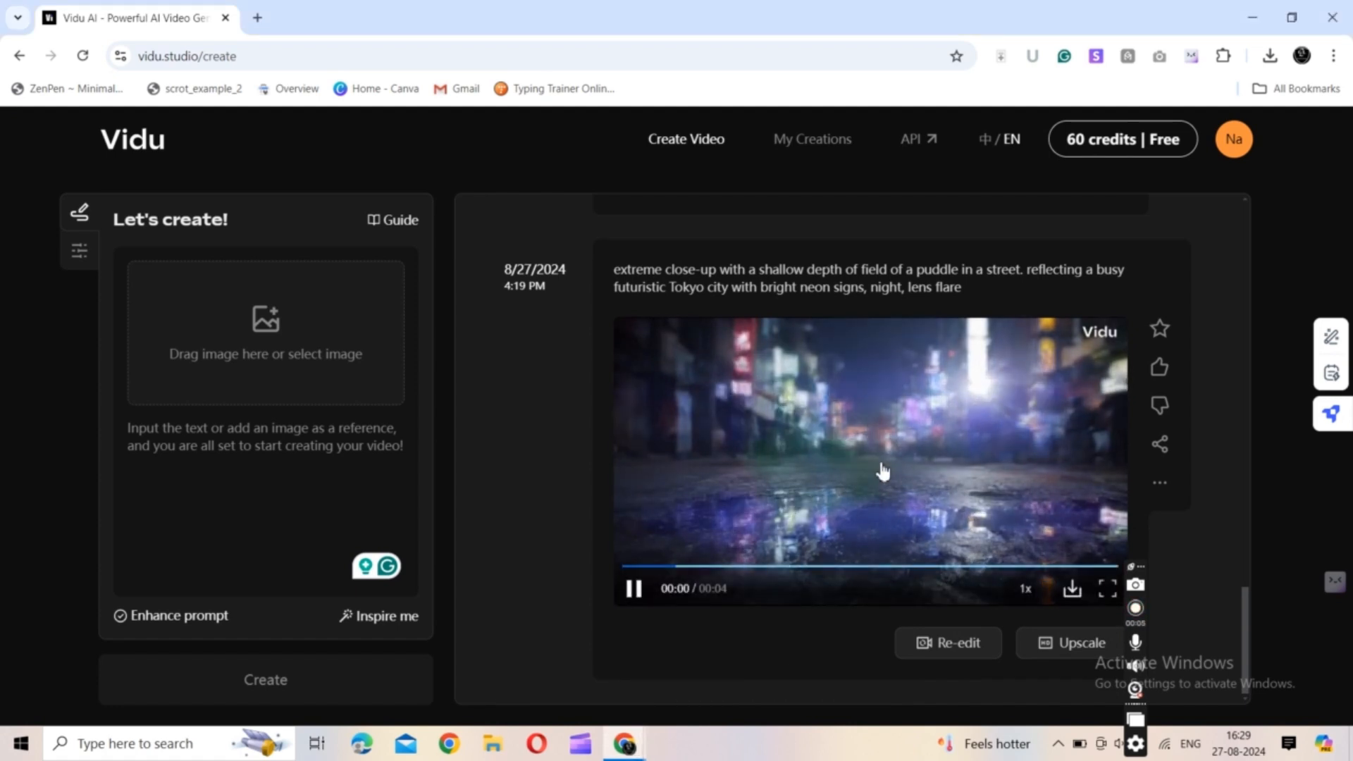
click(1107, 588)
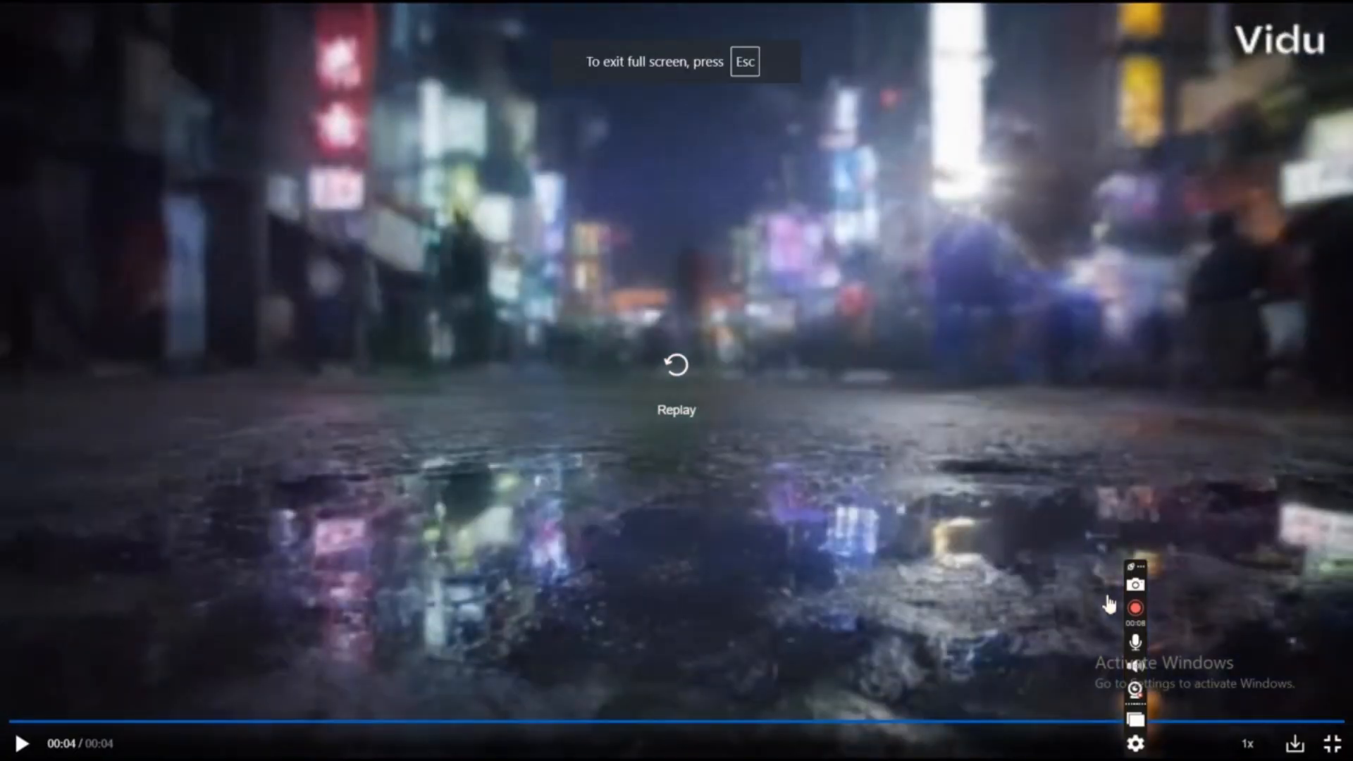
click(677, 364)
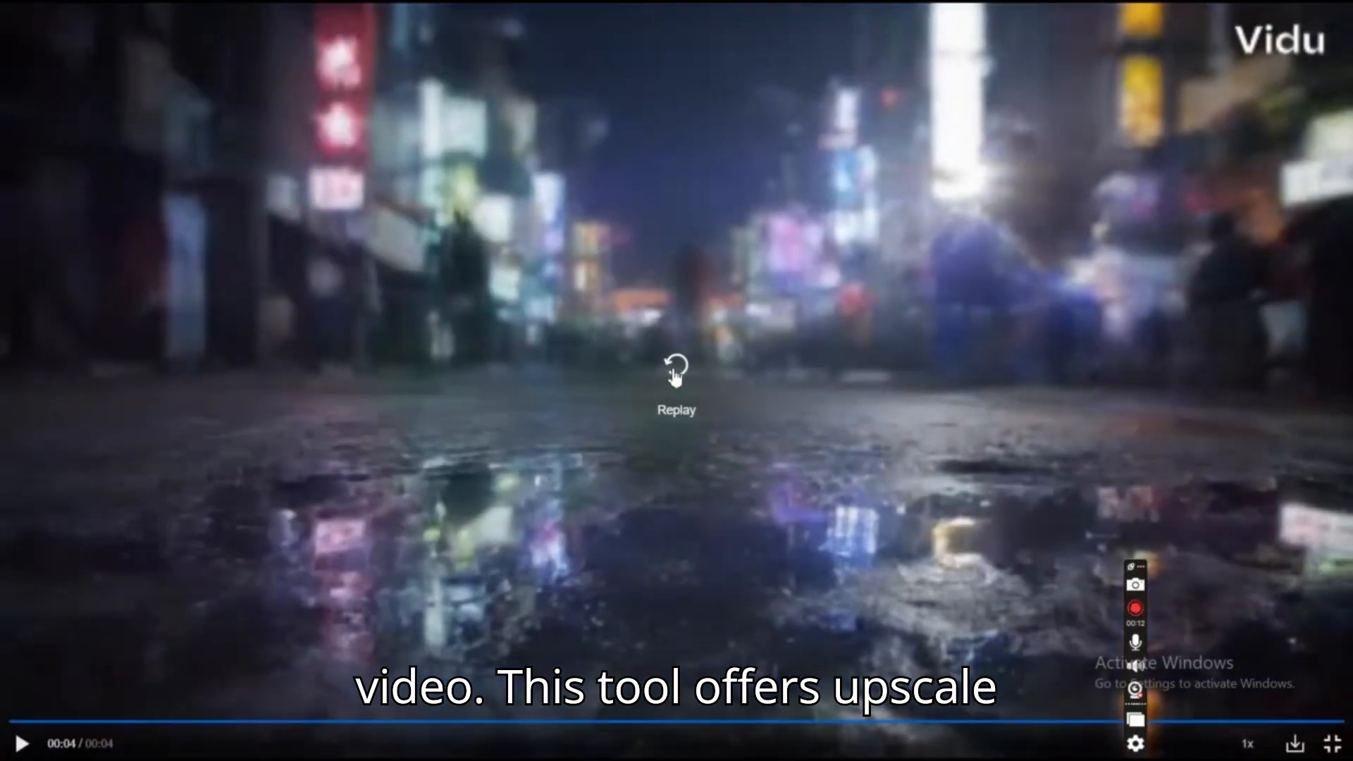
key(Escape)
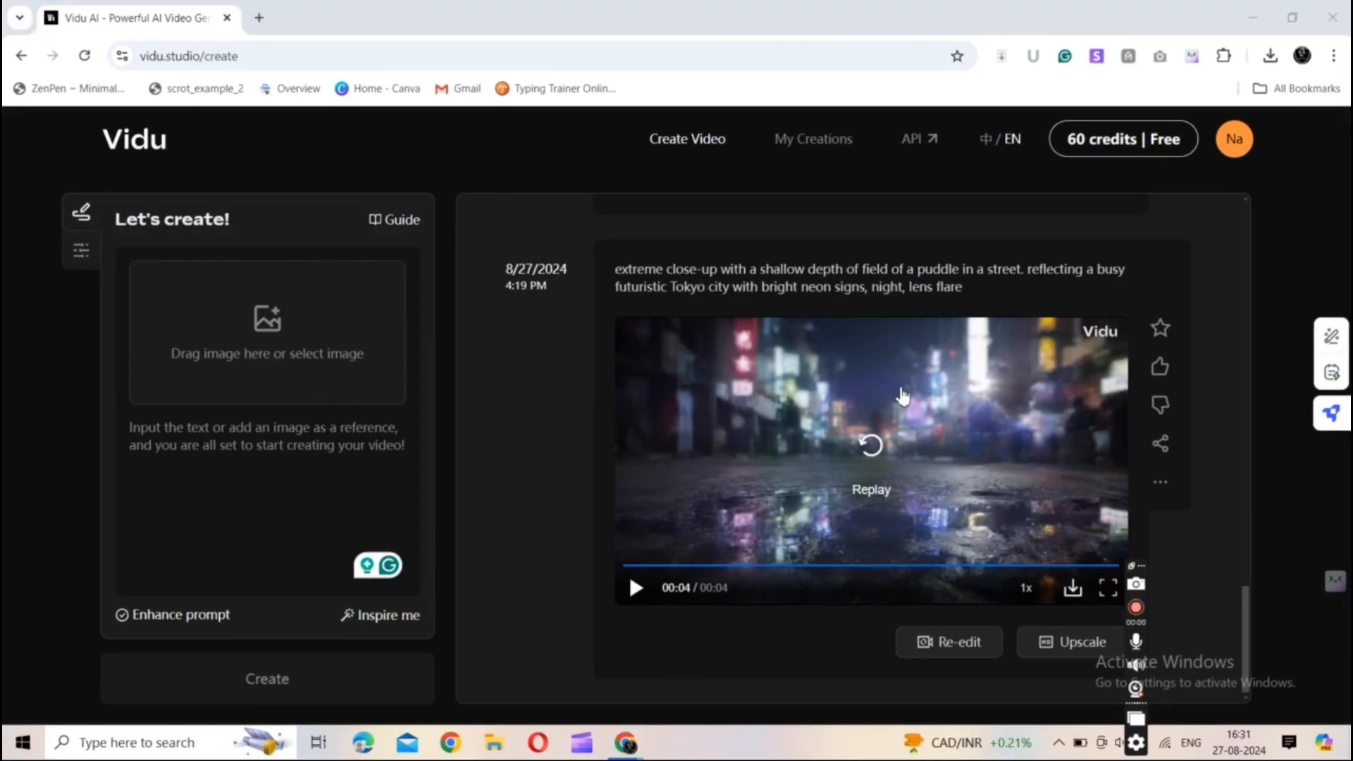
- Upscale the generated puddle video using the Stable upscale type
click(1053, 647)
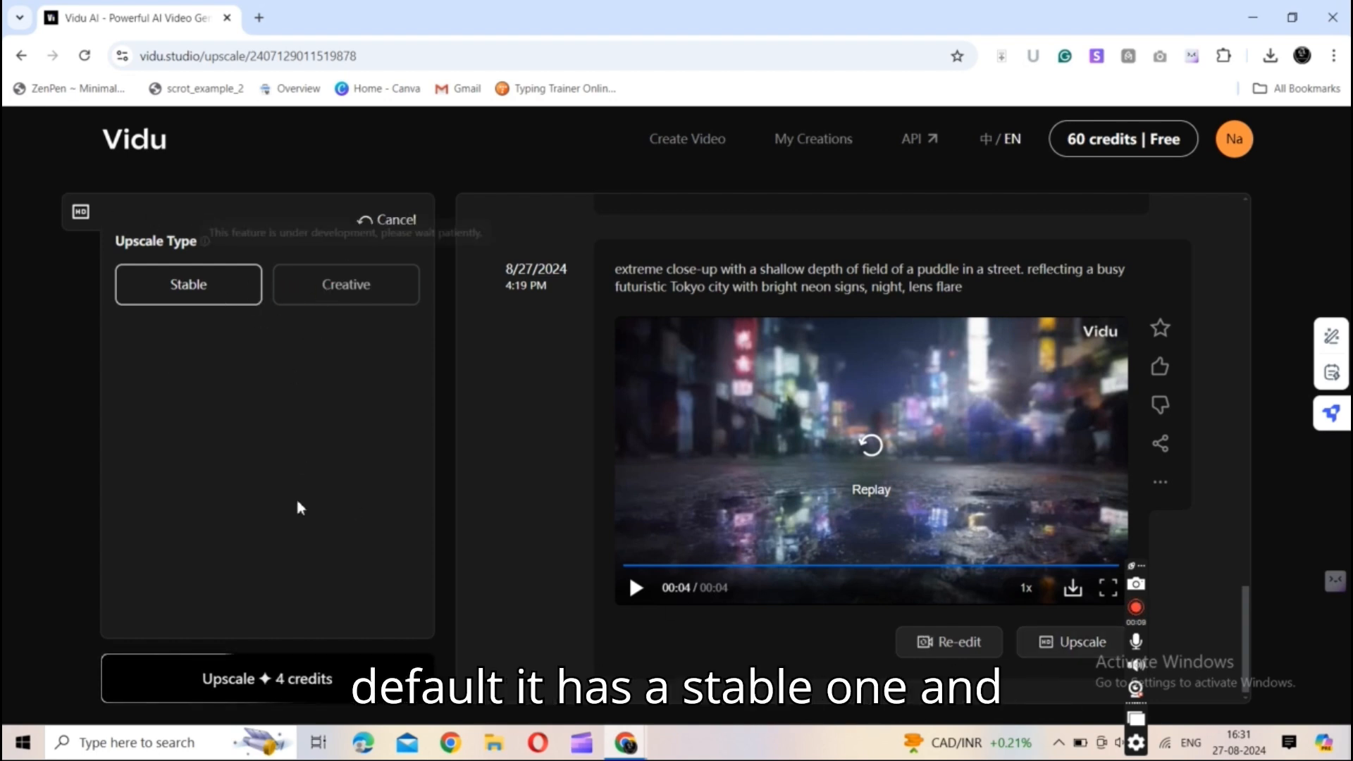
click(307, 679)
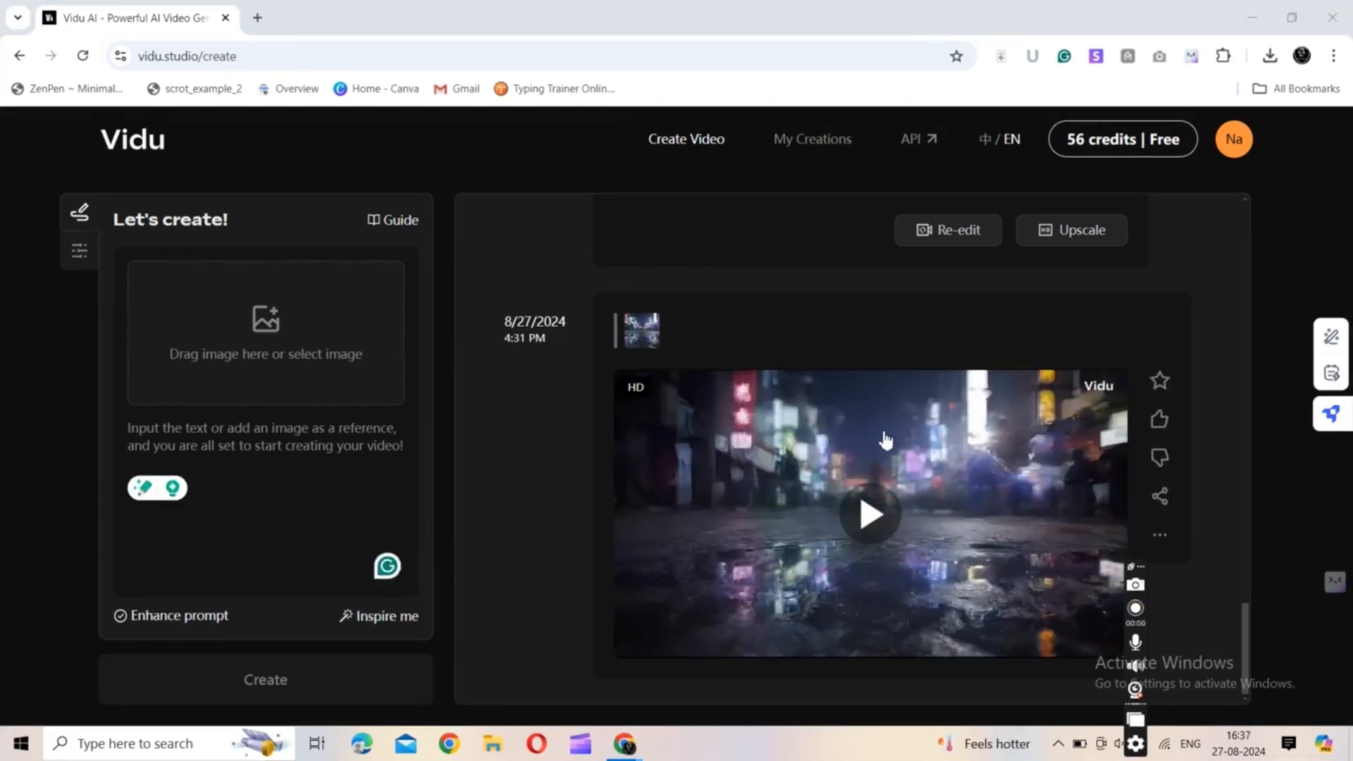
- Play the upscaled HD version of the puddle video and view it in full screen
click(872, 517)
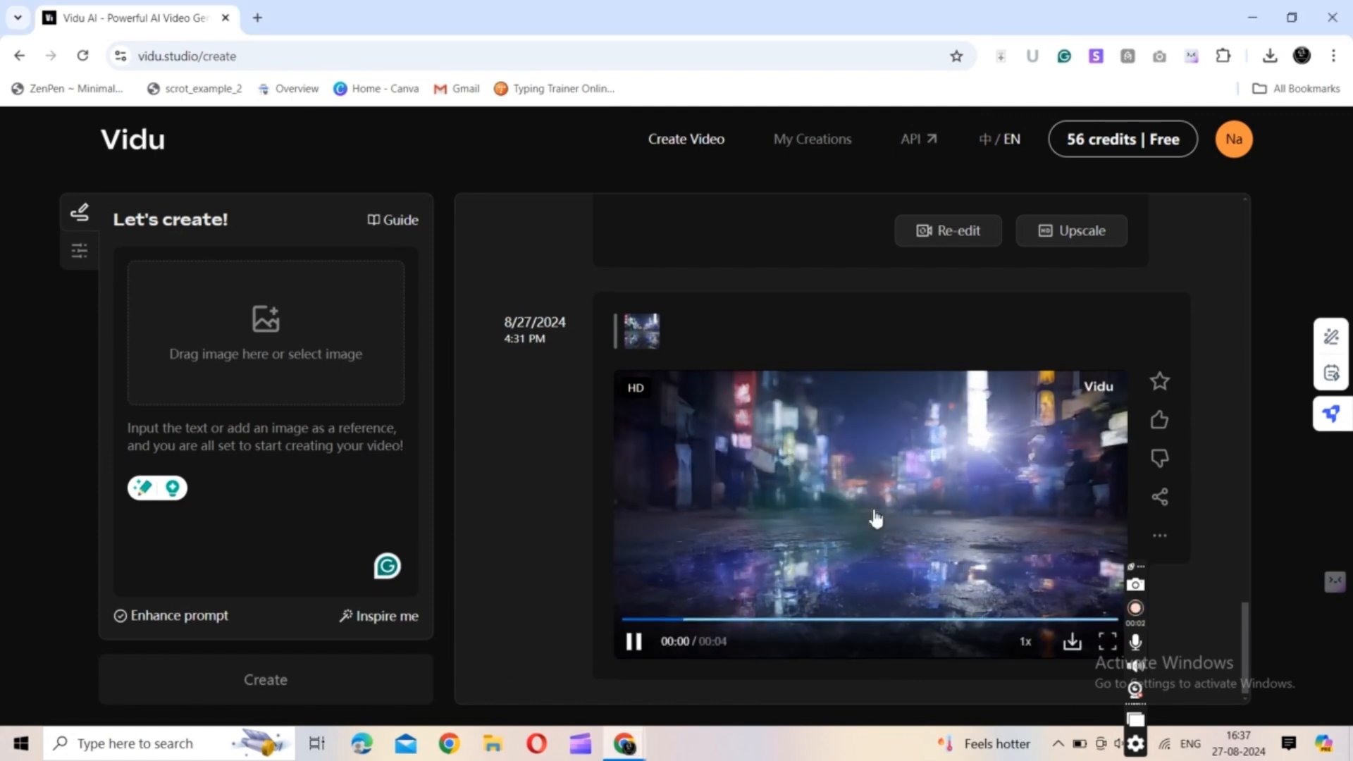
click(1115, 645)
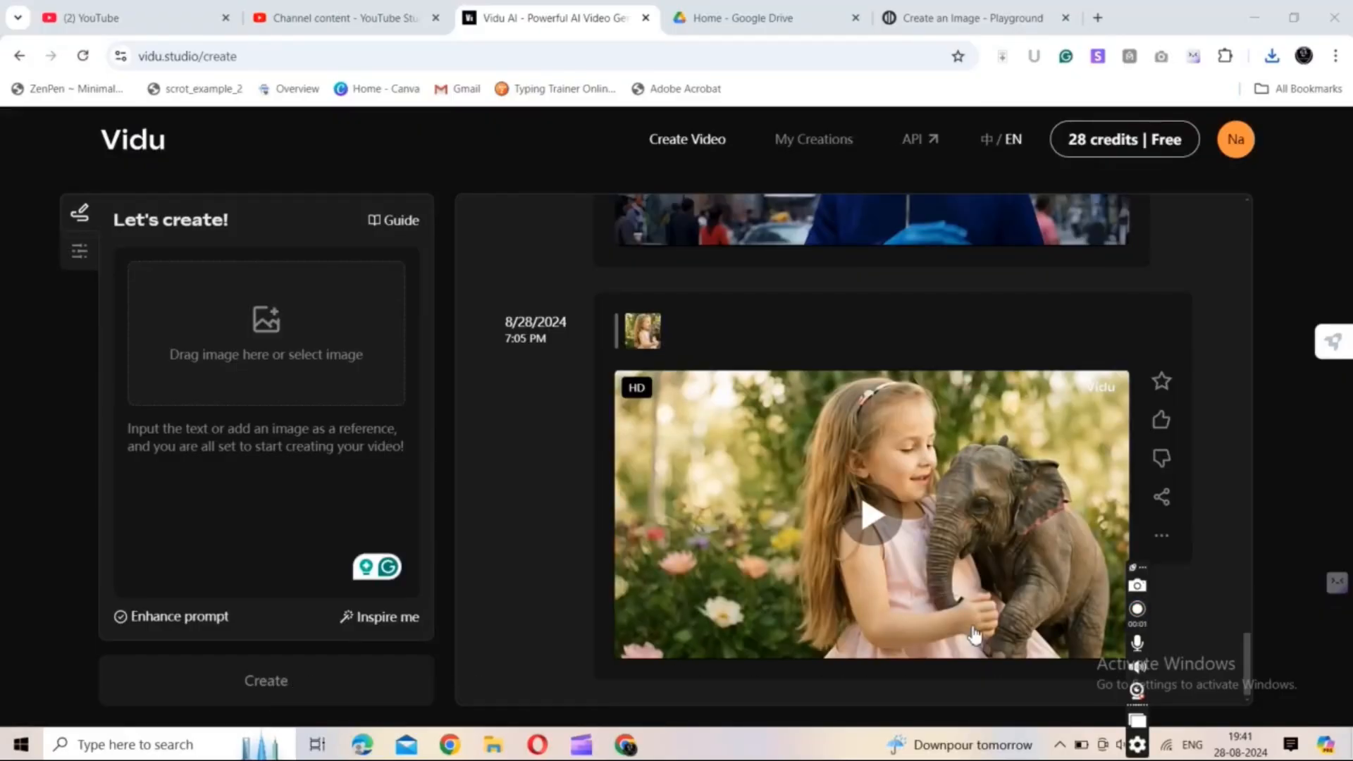
click(287, 351)
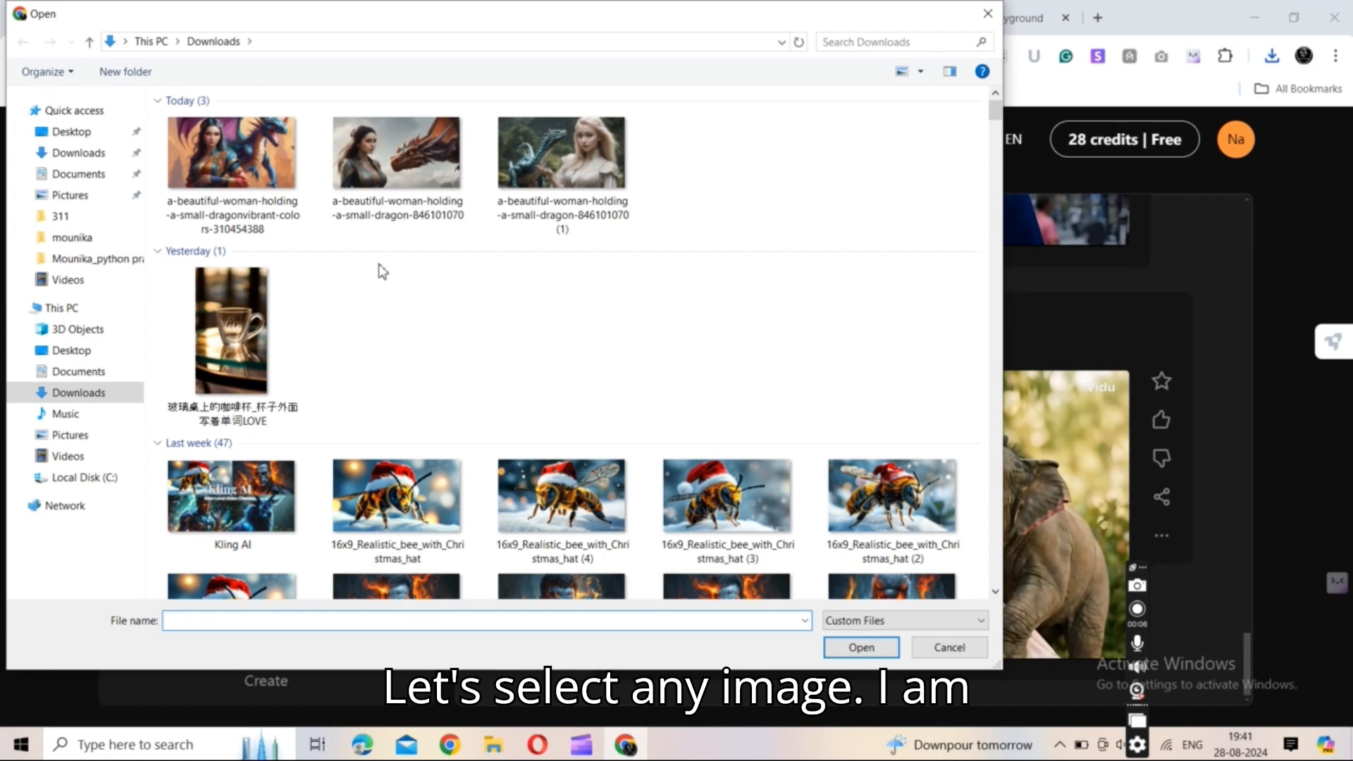
click(599, 167)
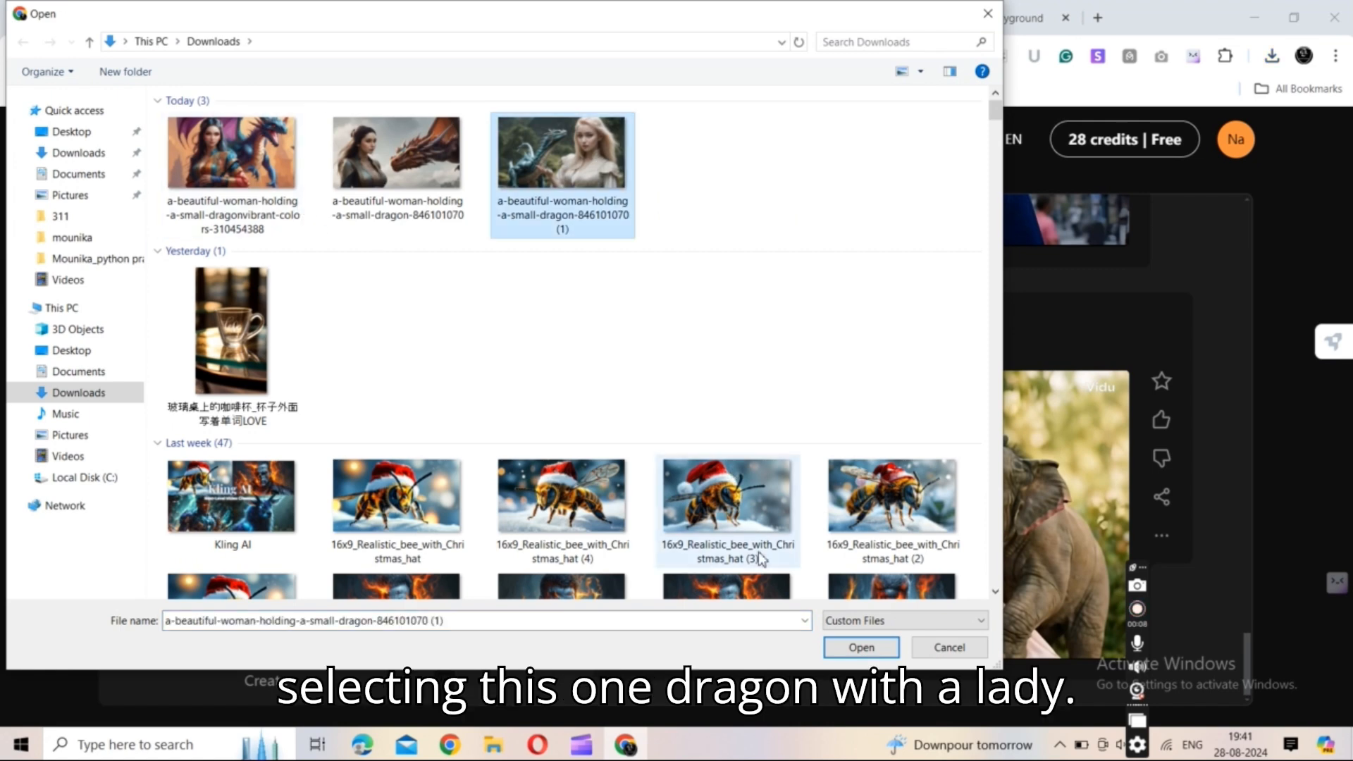
click(861, 647)
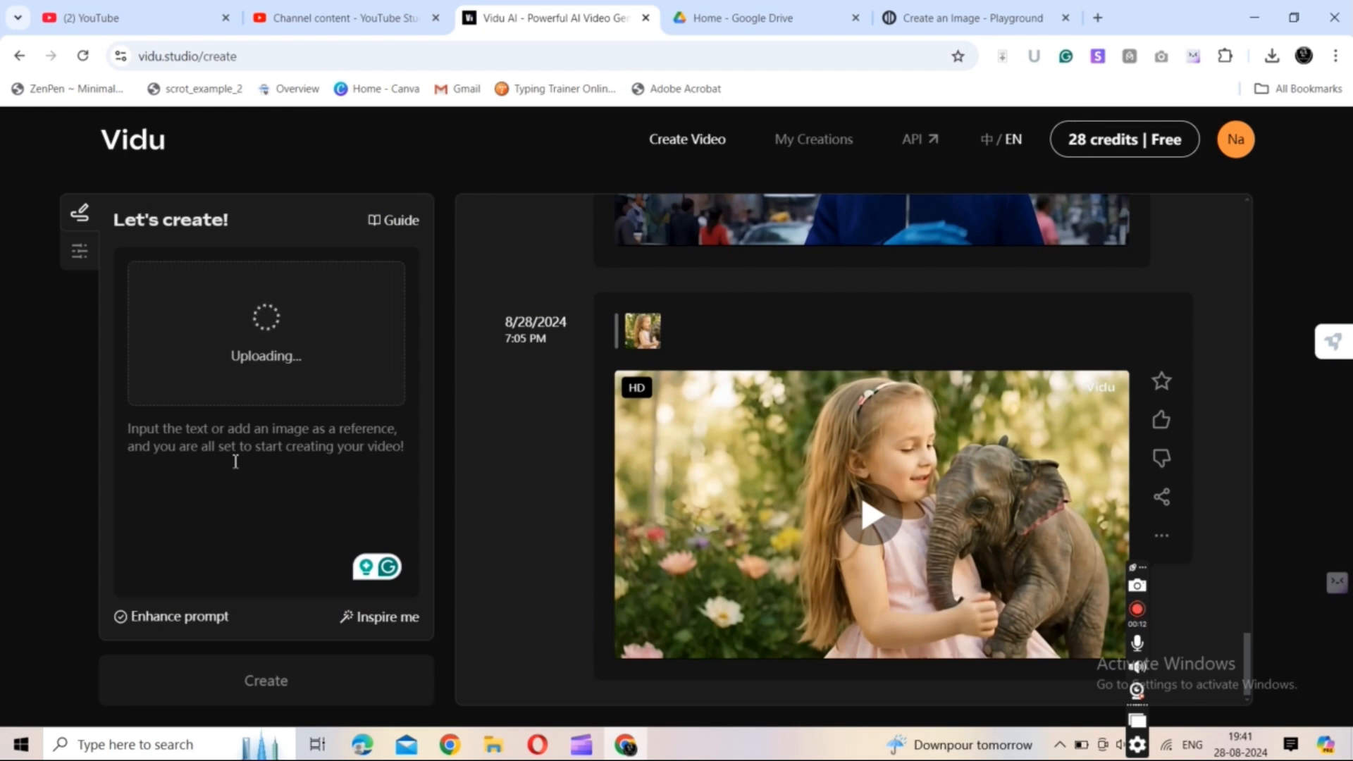
- Try to generate a video with the image as first frame and the prompt "Make the dragon come to life"
text(Make the)
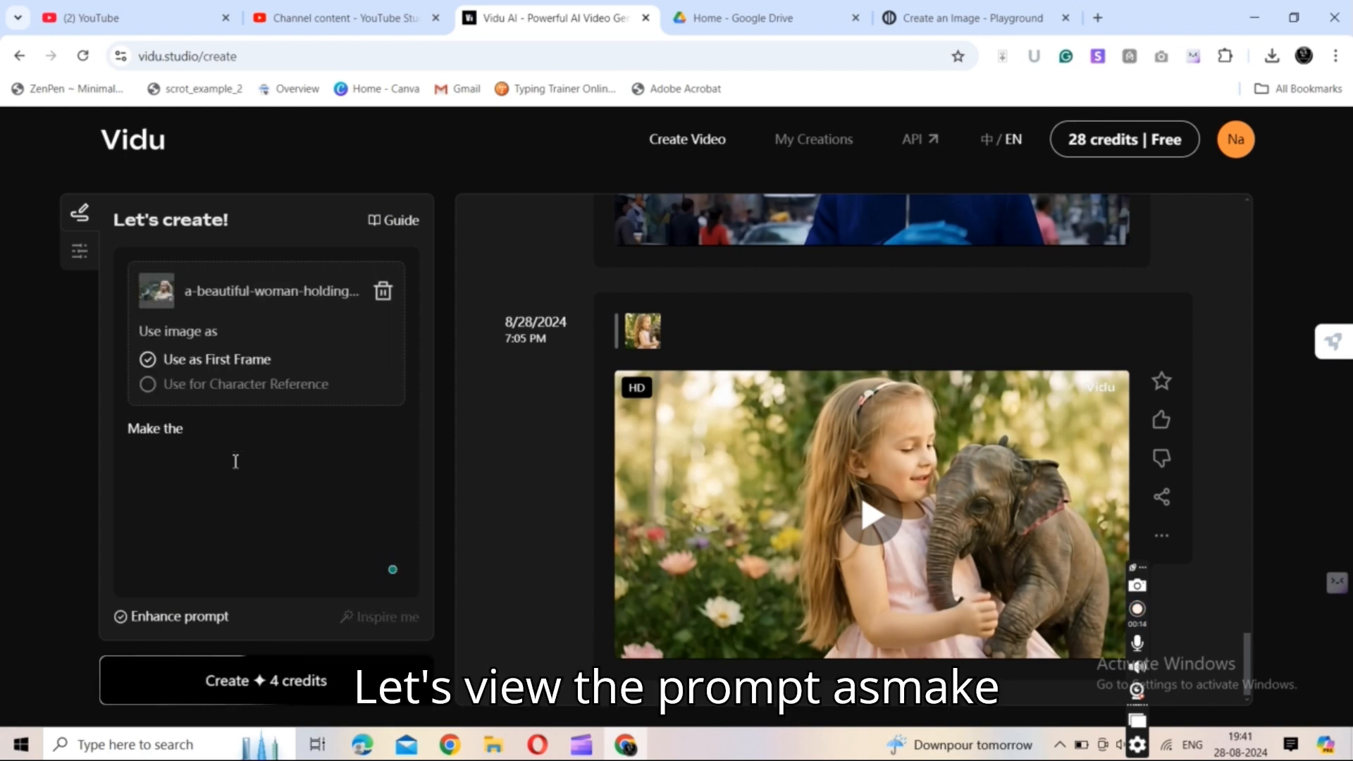
text( dragon come to l)
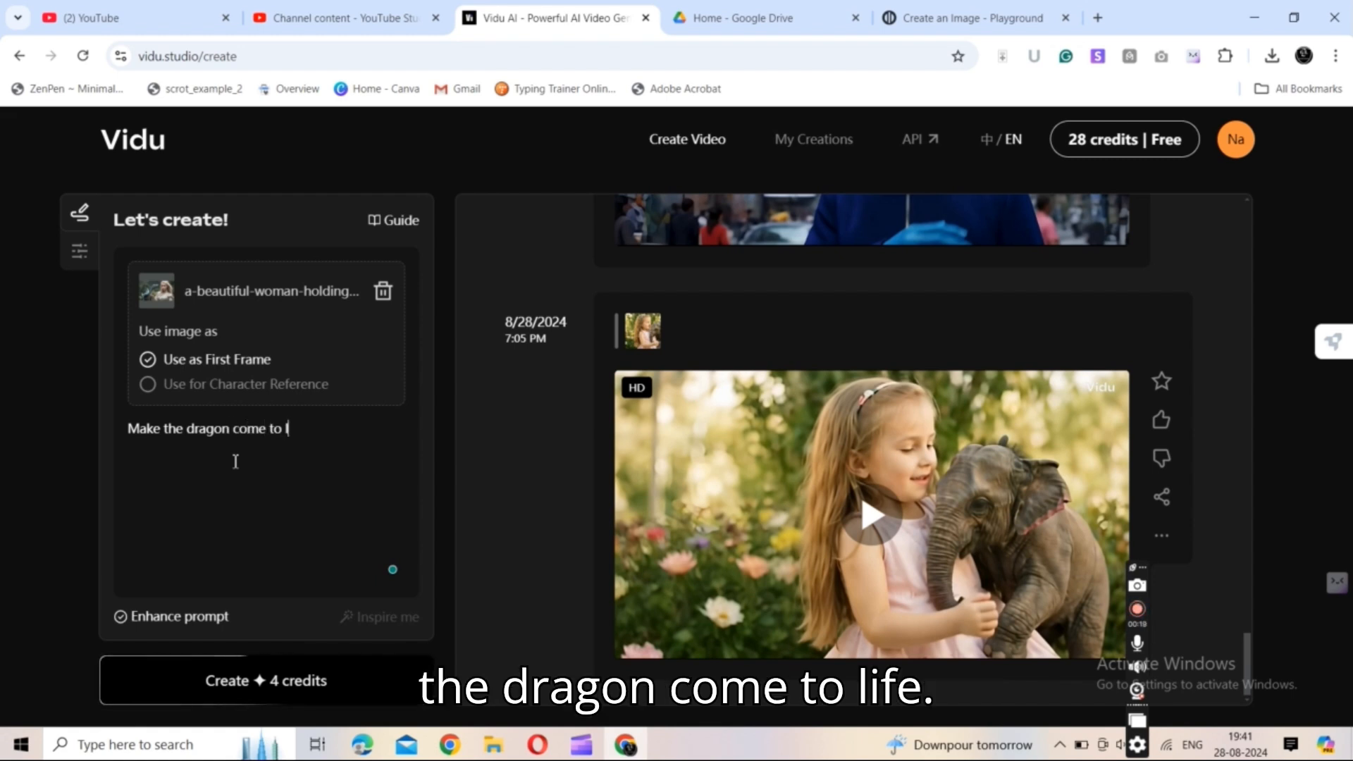
text(ife)
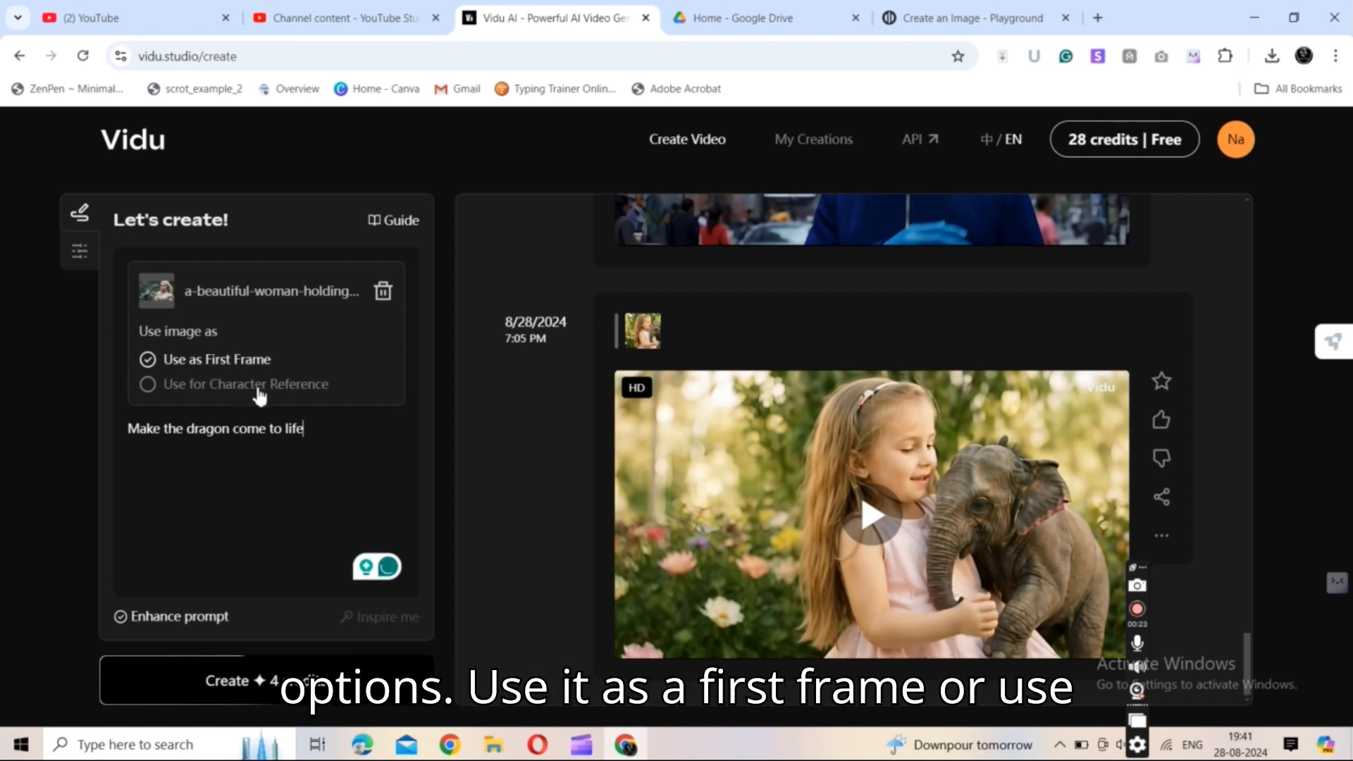
click(230, 388)
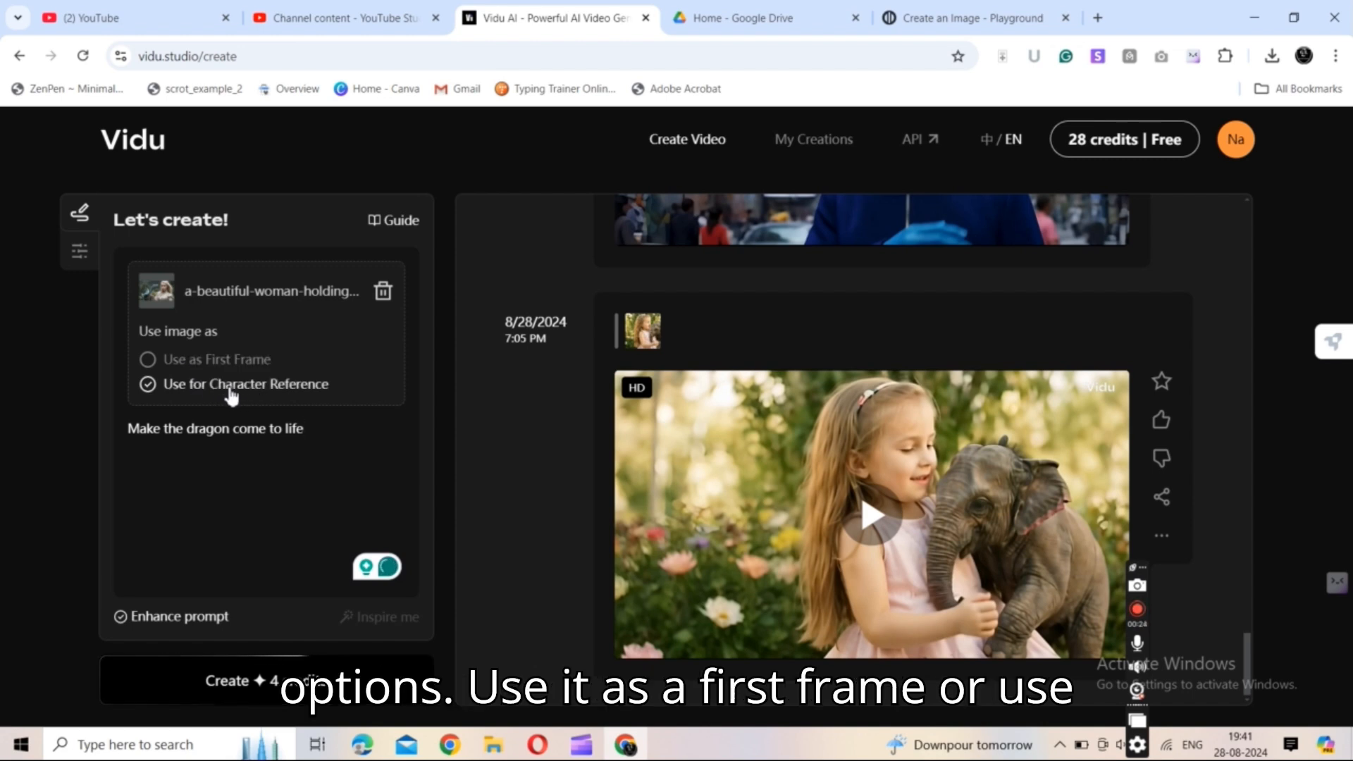
click(188, 361)
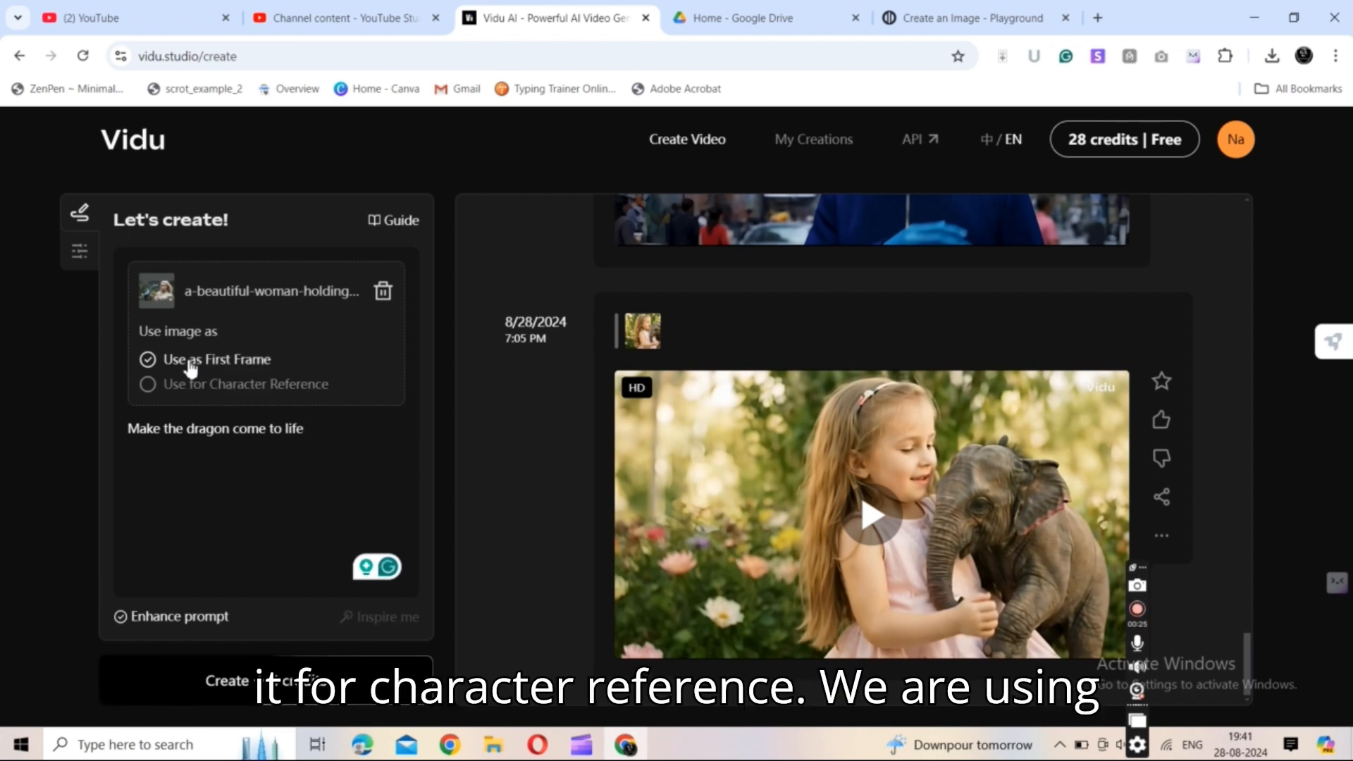
click(266, 677)
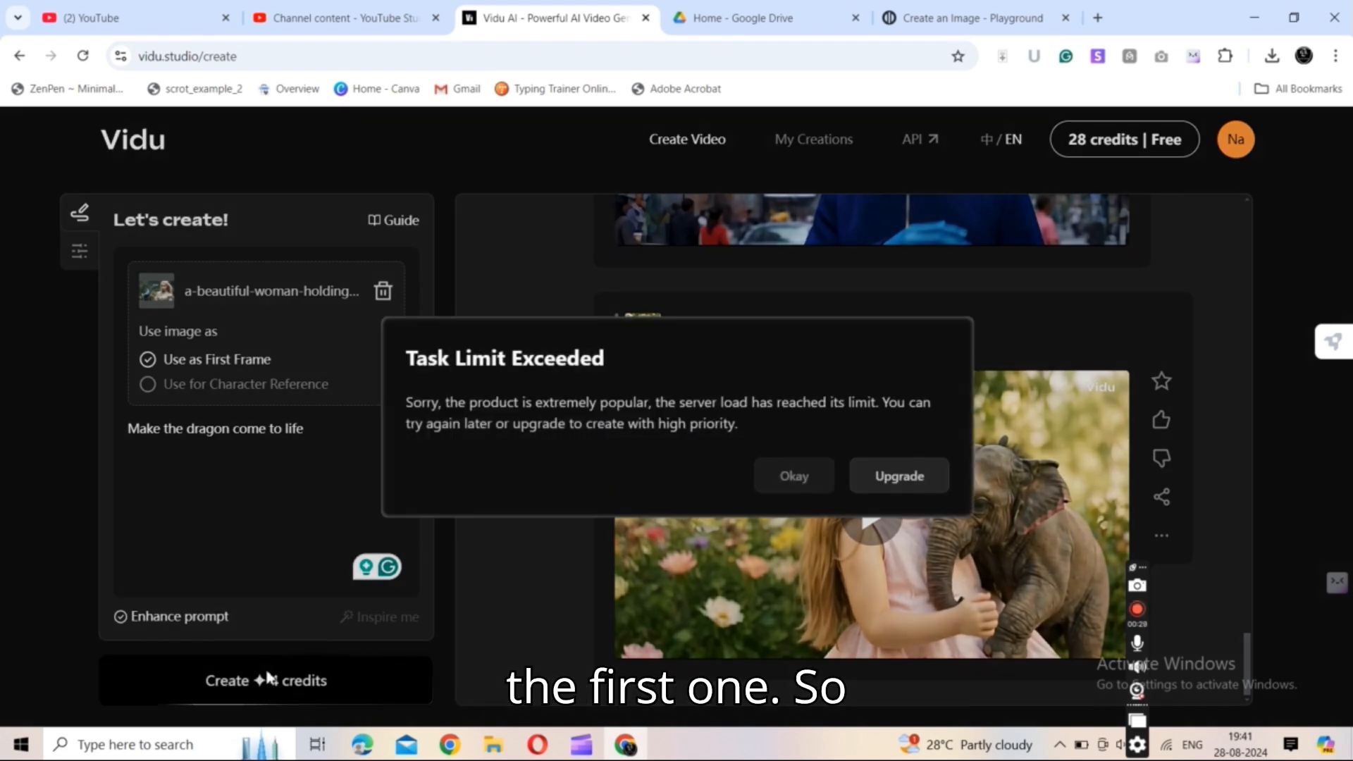
click(810, 481)
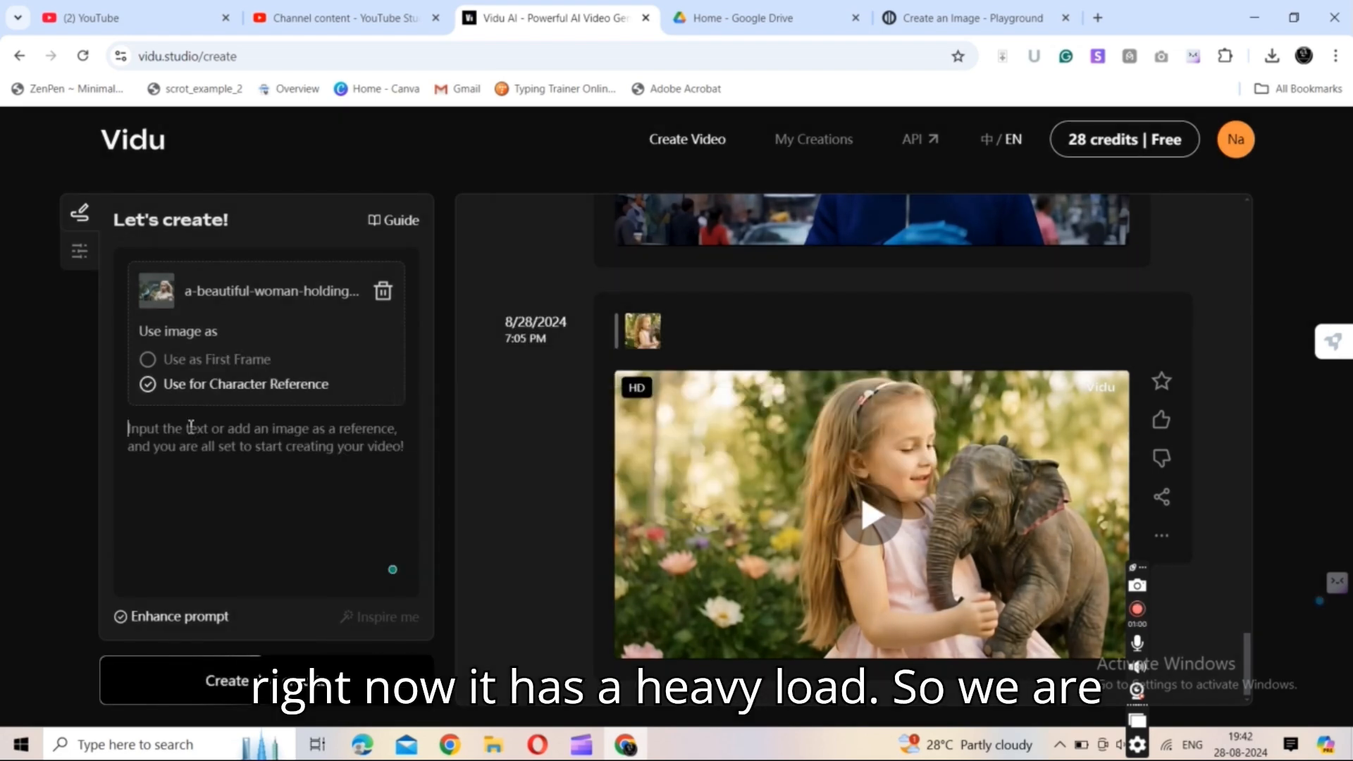
- Generate a video with the image used for character reference and the prompt "Make the woman walk in between new york street"
text(Make)
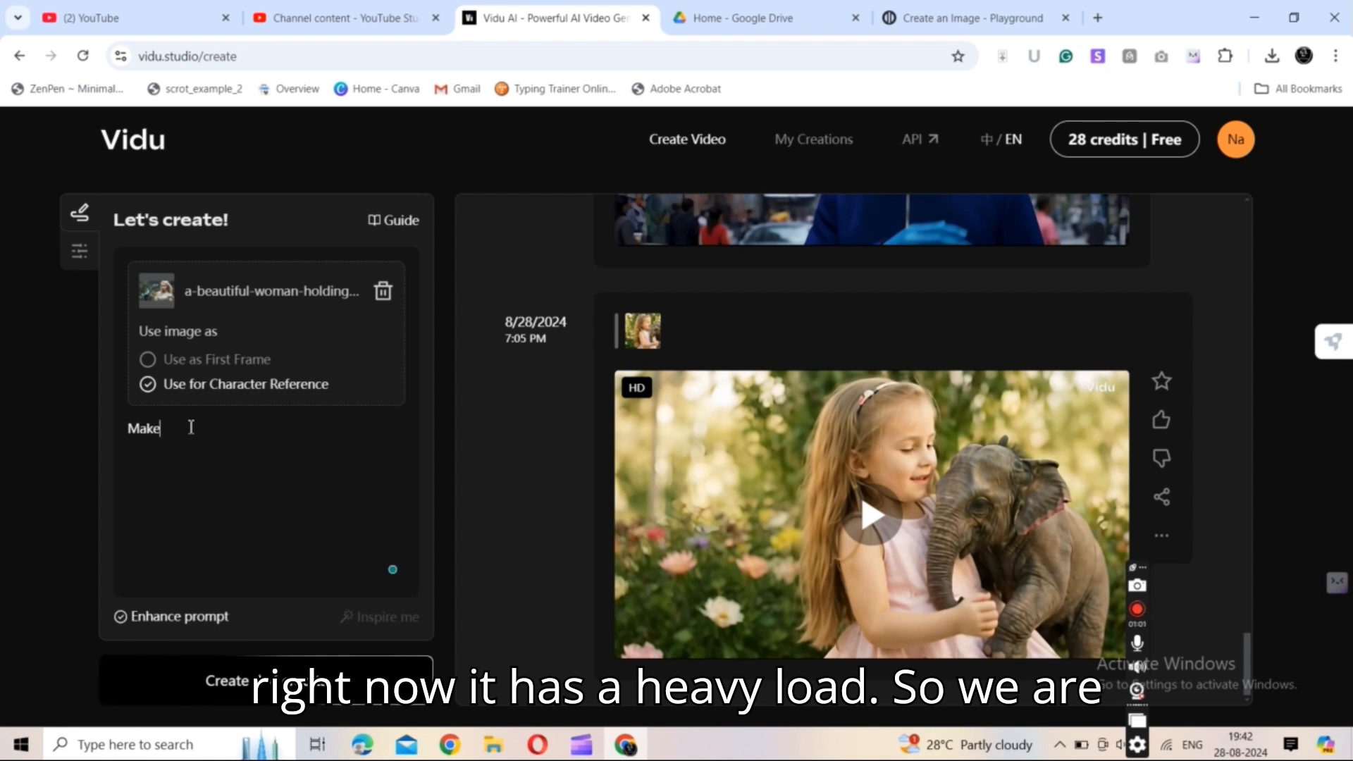
text( the wom)
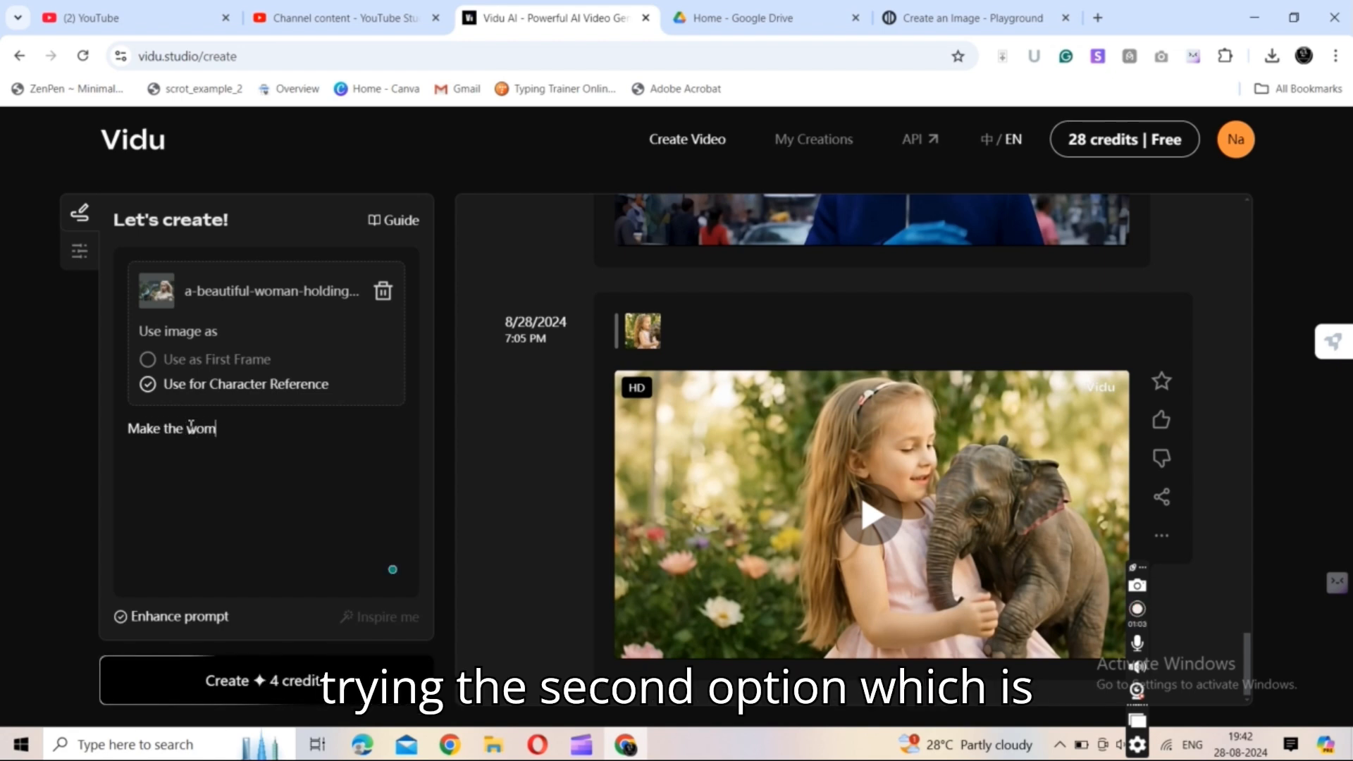
text(an e)
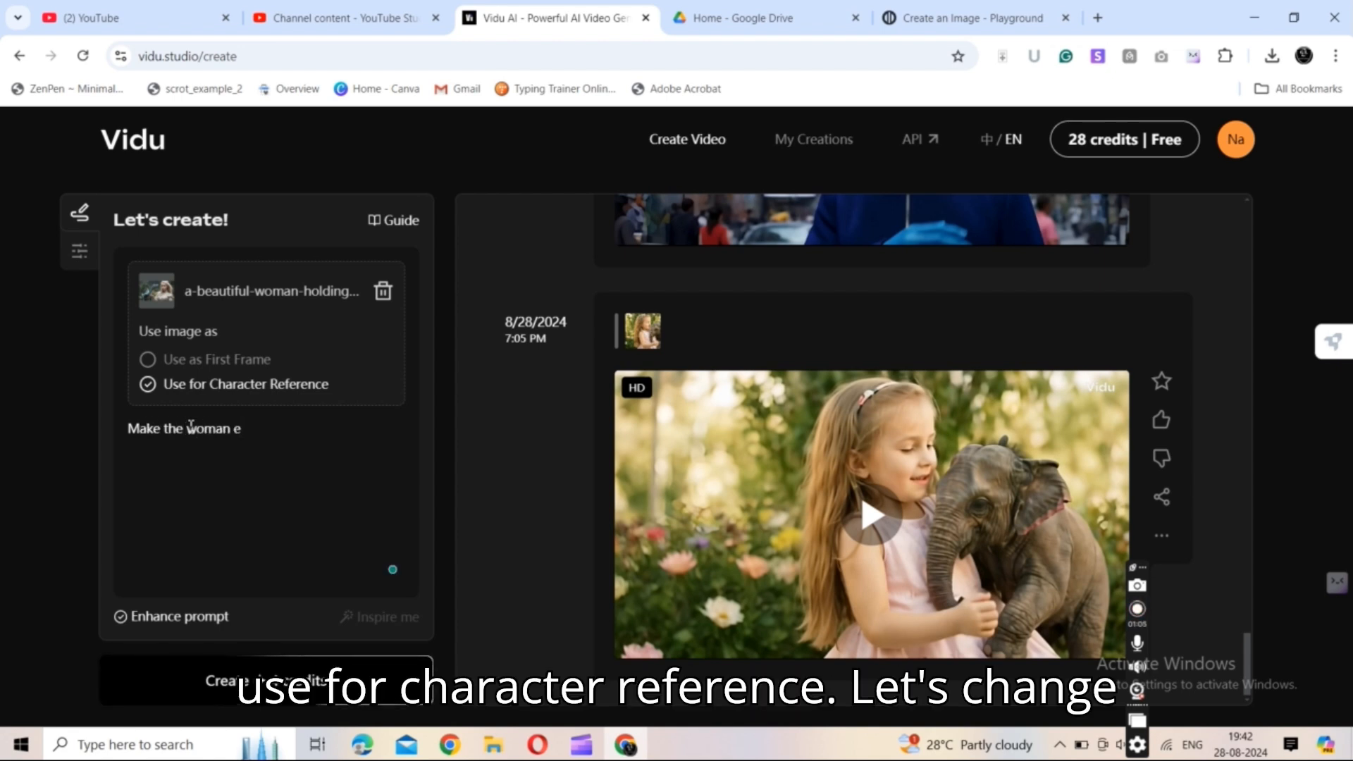
key(BackSpace)
text(walk)
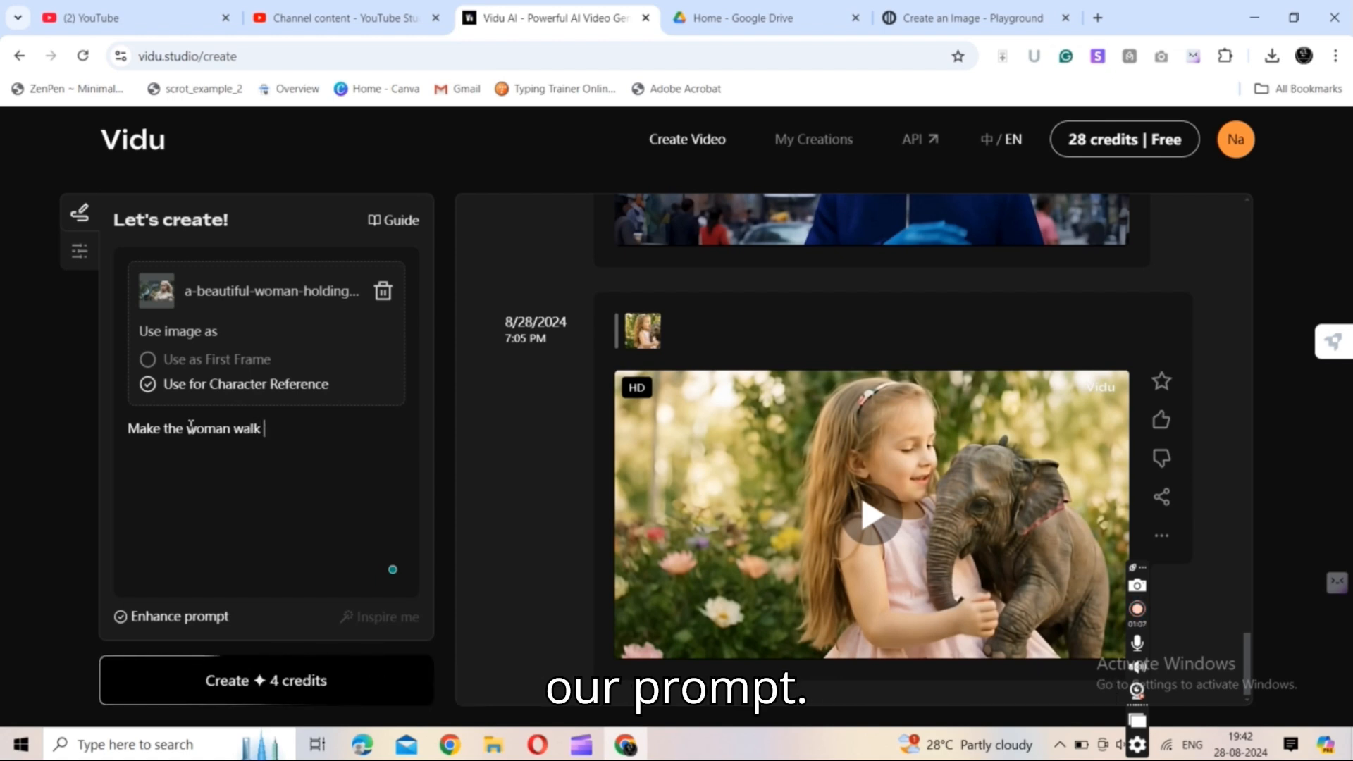
text( in betwe)
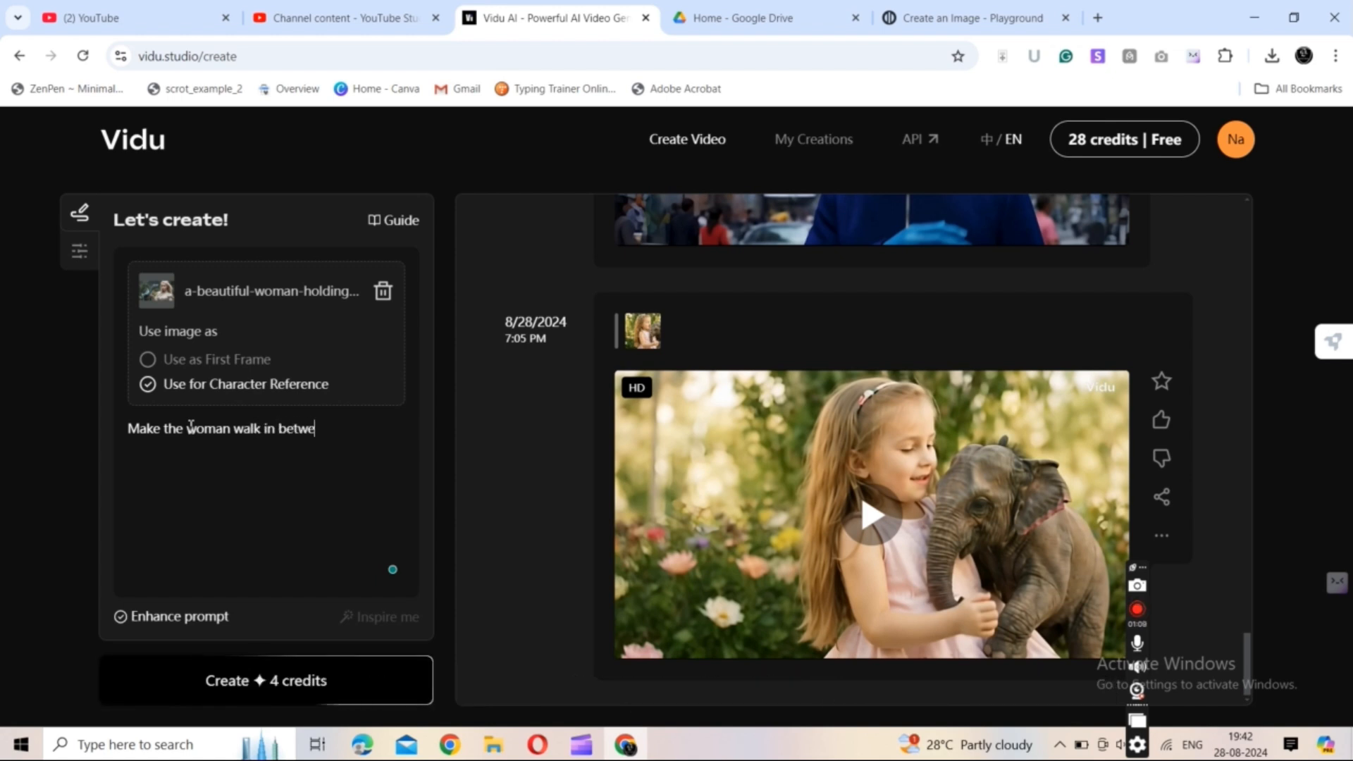
text(en new york)
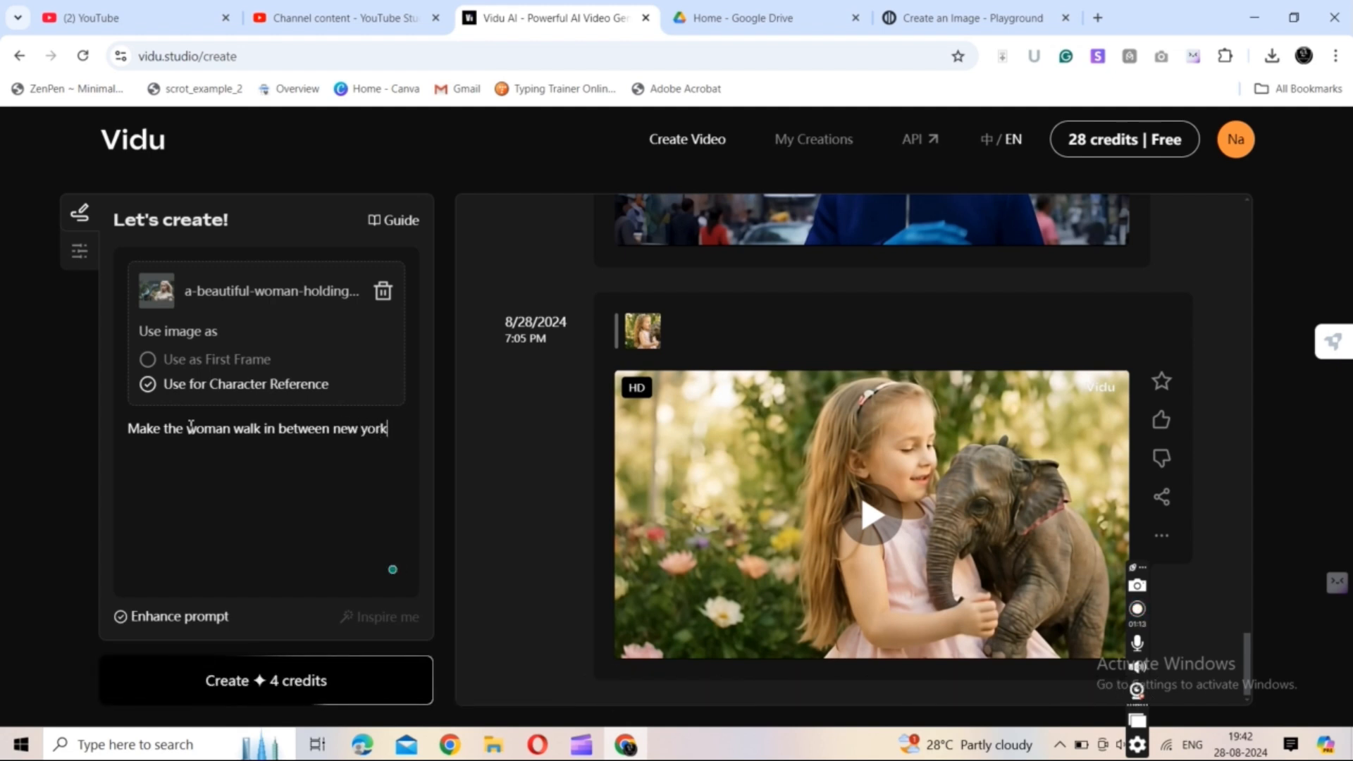
text( street)
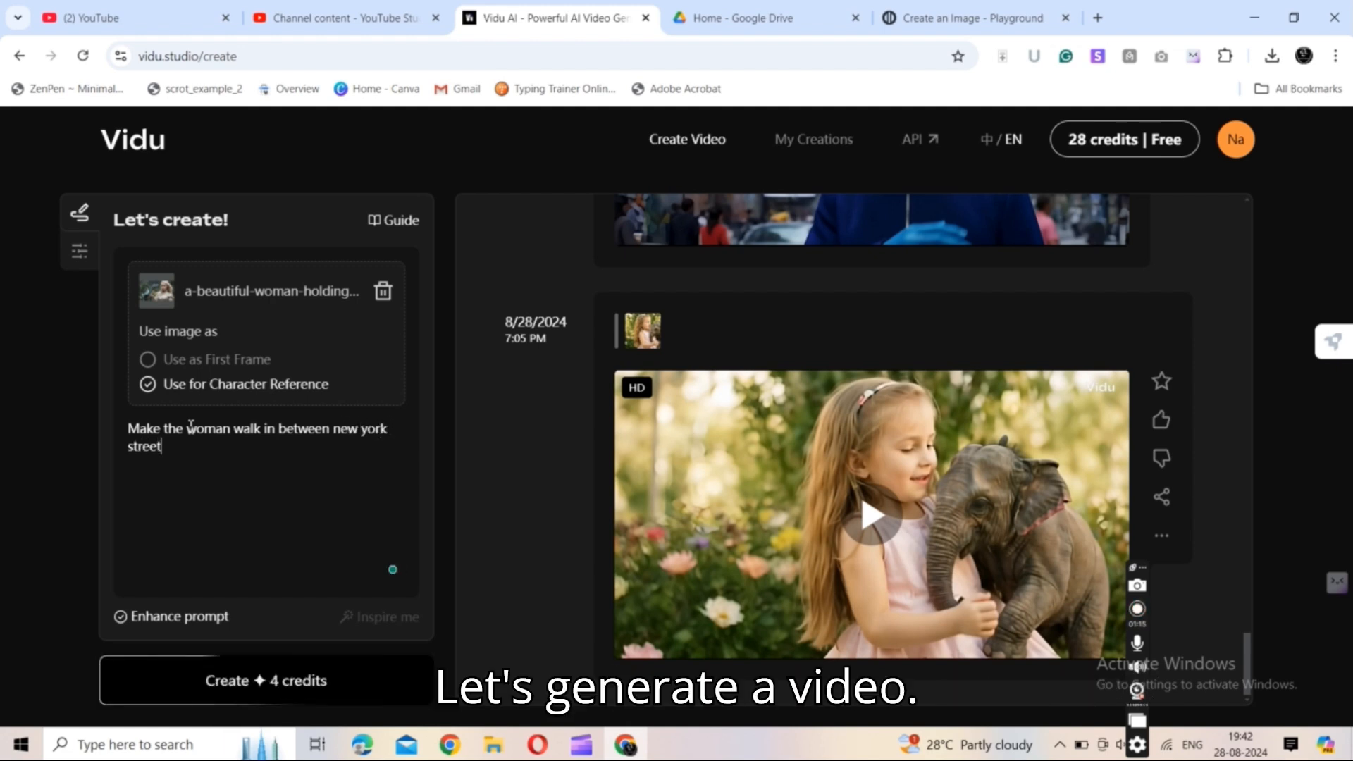
click(325, 681)
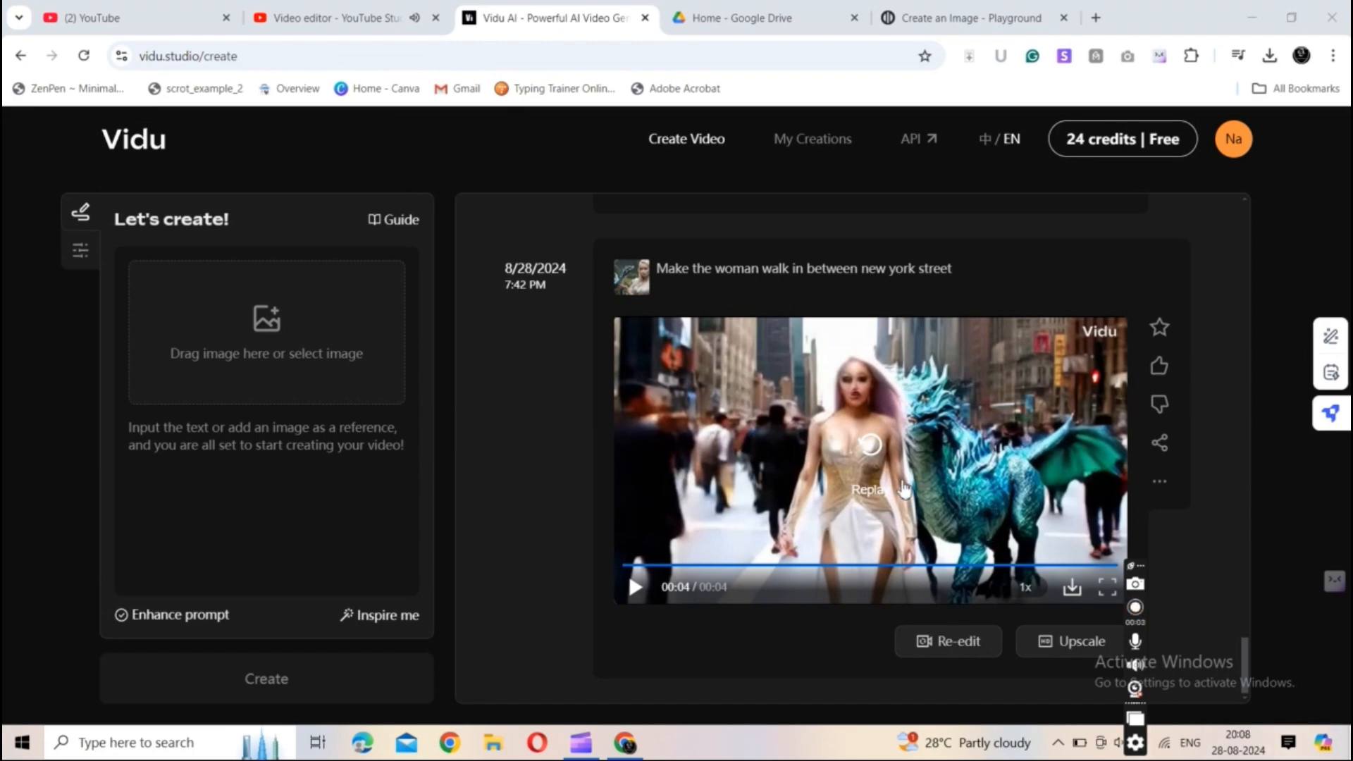
- Replay the generated New York street video and download it
click(872, 446)
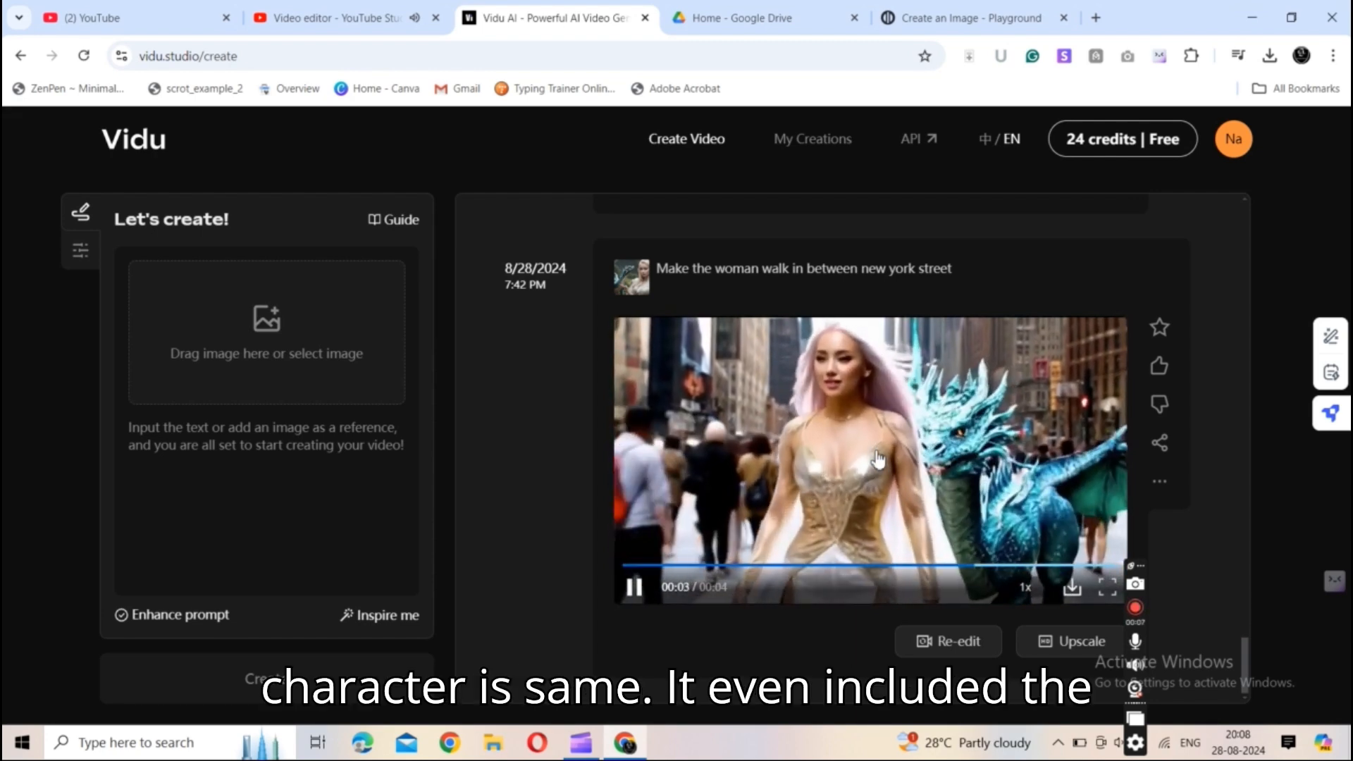
click(1073, 589)
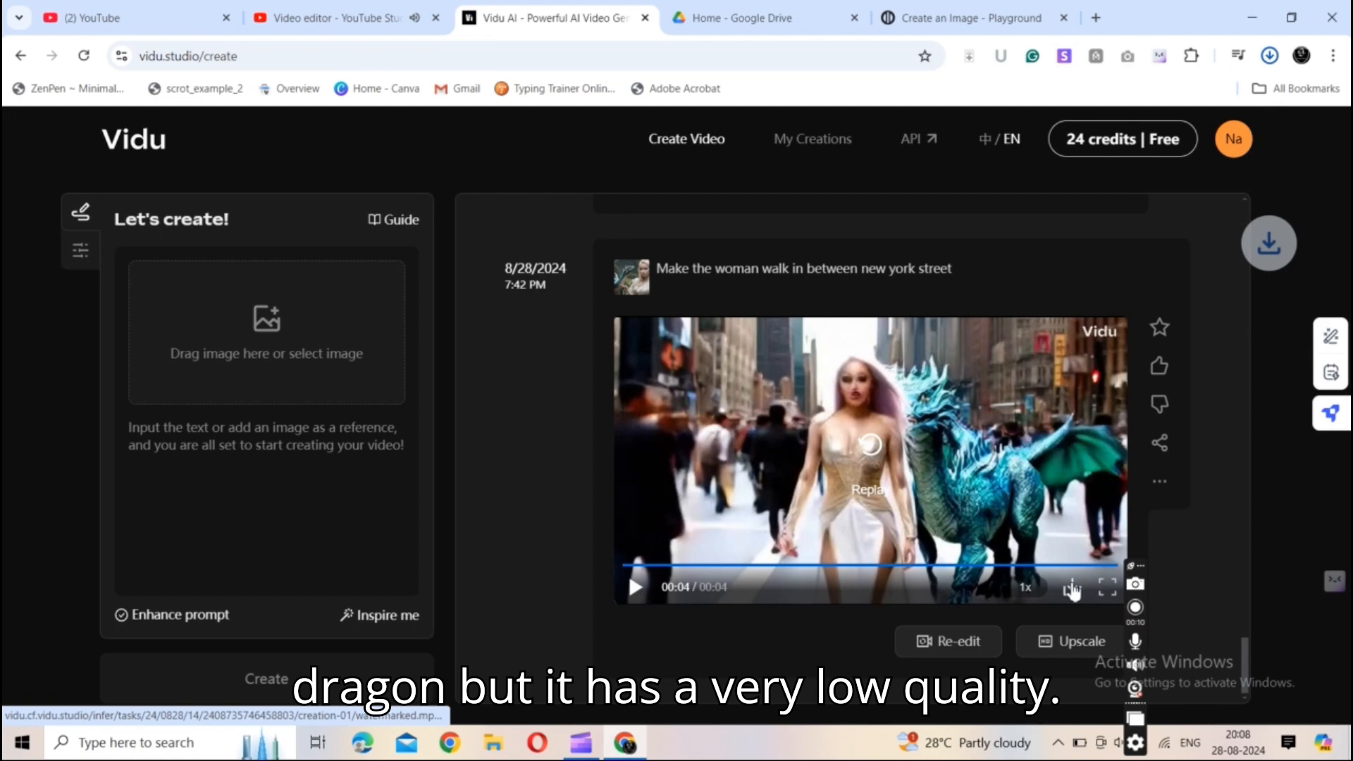
- Replay the New York street video in full screen to examine its quality, and exit full screen
click(1107, 589)
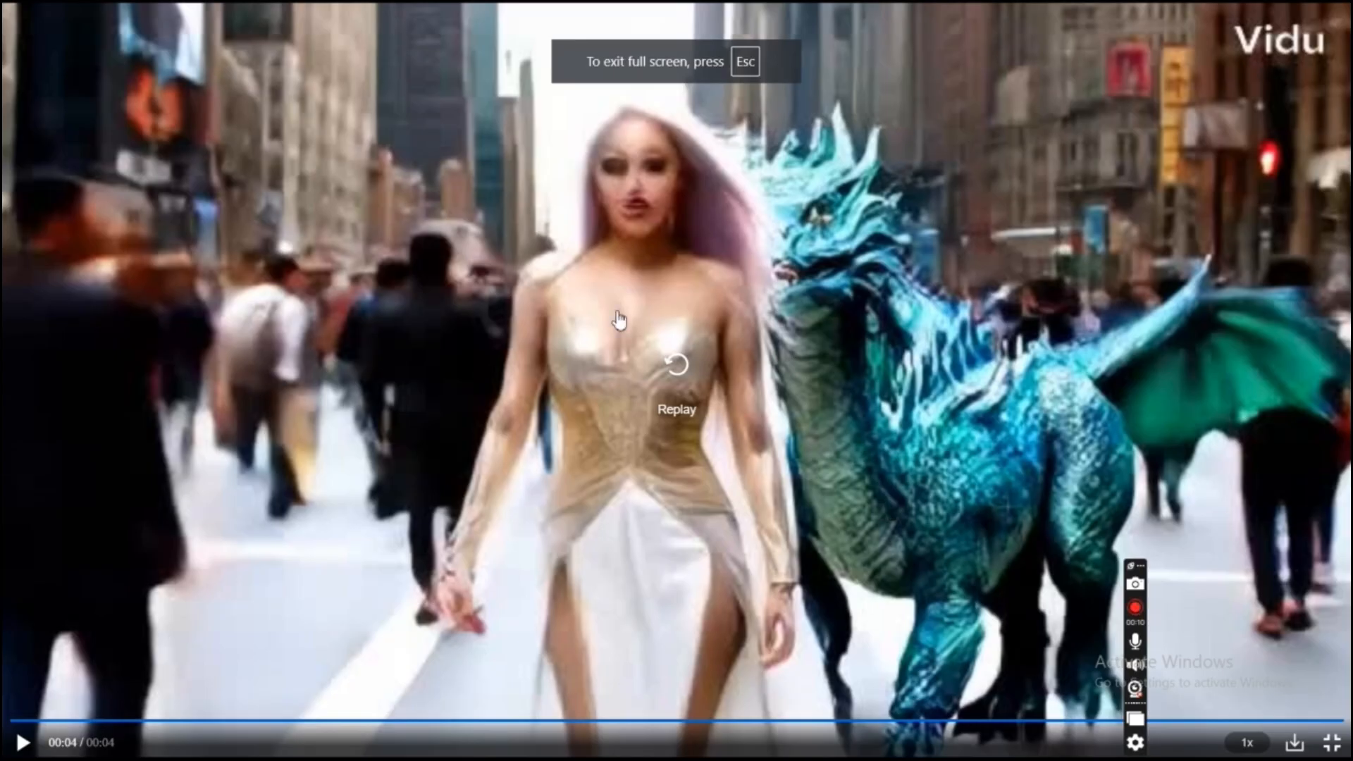
click(679, 372)
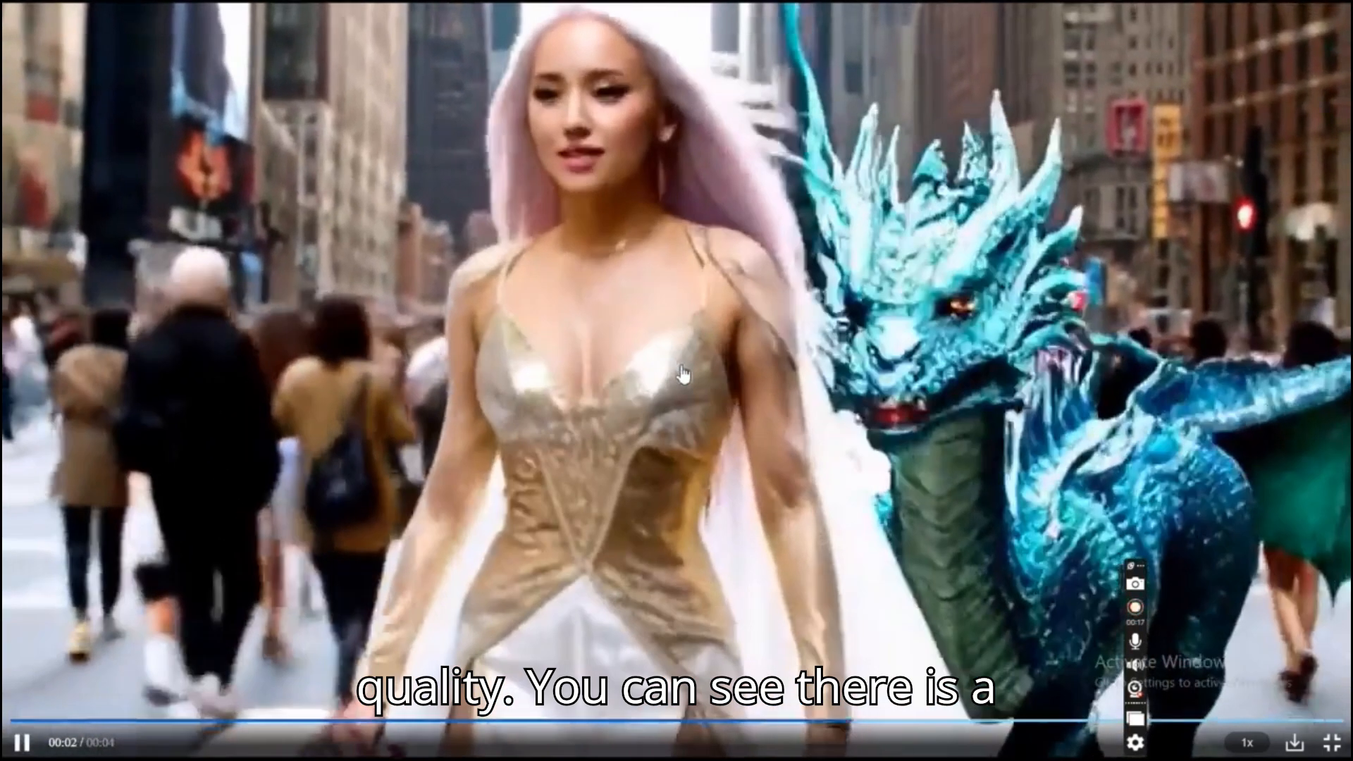
key(Escape)
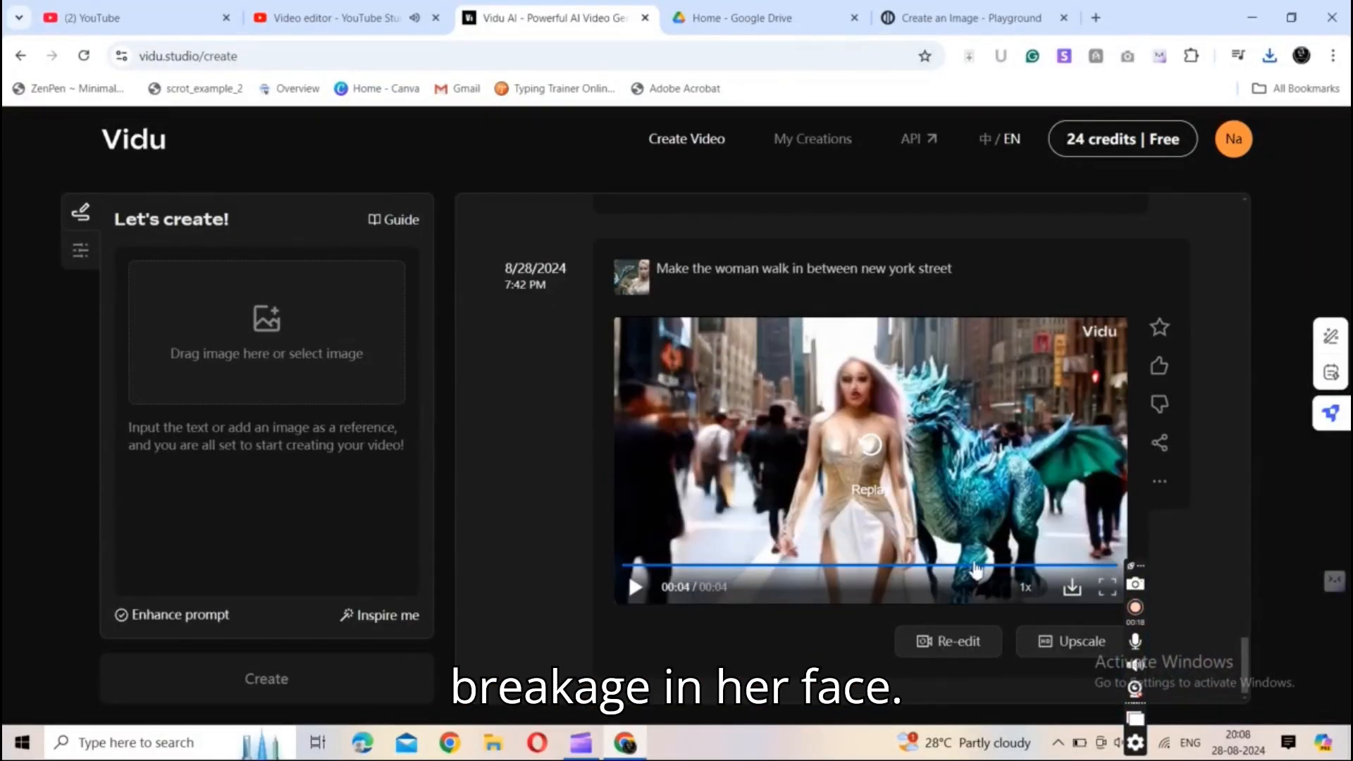